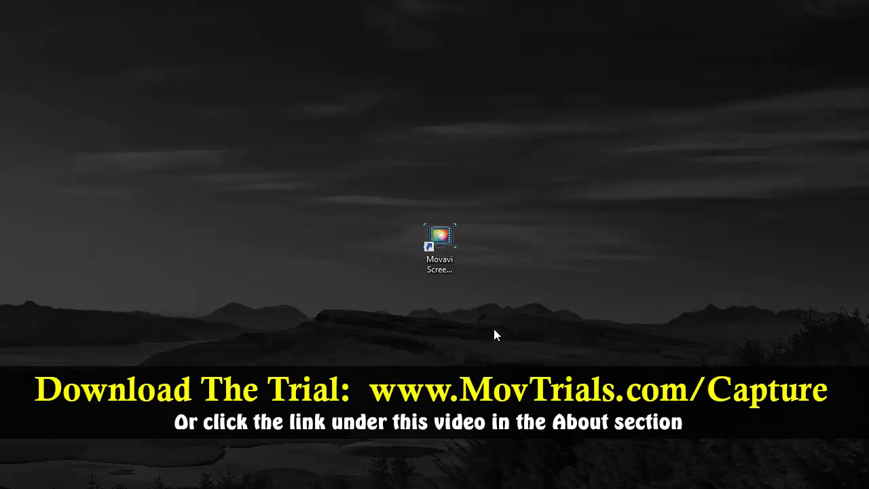
- Launch Movavi Screen Capture Studio from its desktop shortcut and dismiss the already-running error notice
{"action": "left_click", "coordinate": [438, 248]}
{"action": "double_click", "coordinate": [438, 248]}
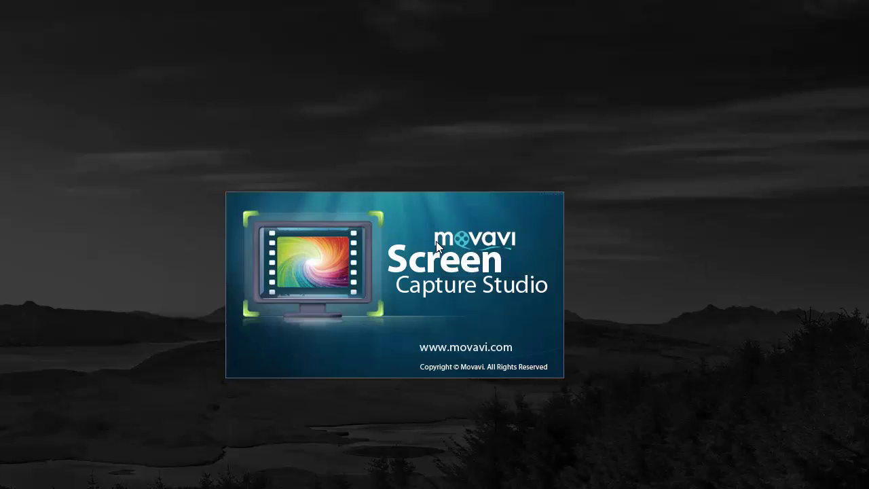
{"action": "left_click", "coordinate": [489, 343]}
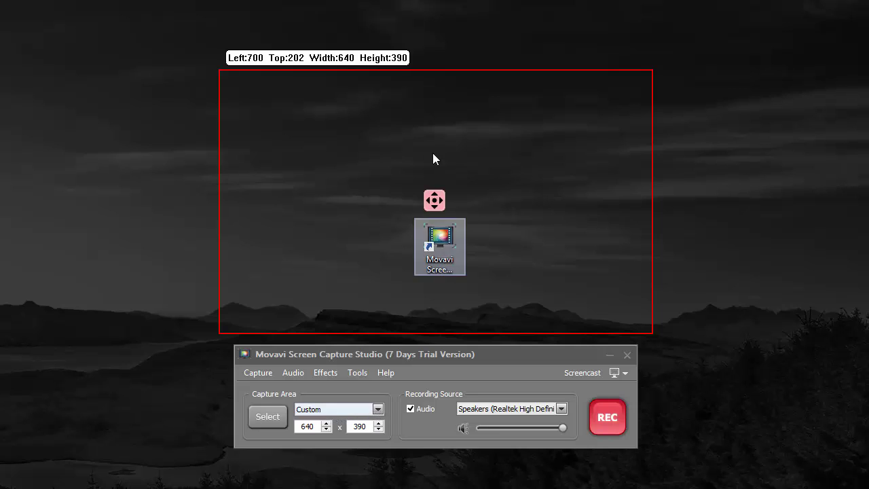
- Raise the capture frame, dock the control panel beneath it, and keep the Custom 640 x 390 size
{"action": "left_click_drag", "start_coordinate": [434, 199], "coordinate": [439, 144]}
{"action": "left_click_drag", "start_coordinate": [431, 353], "coordinate": [442, 291]}
{"action": "left_click", "coordinate": [389, 347]}
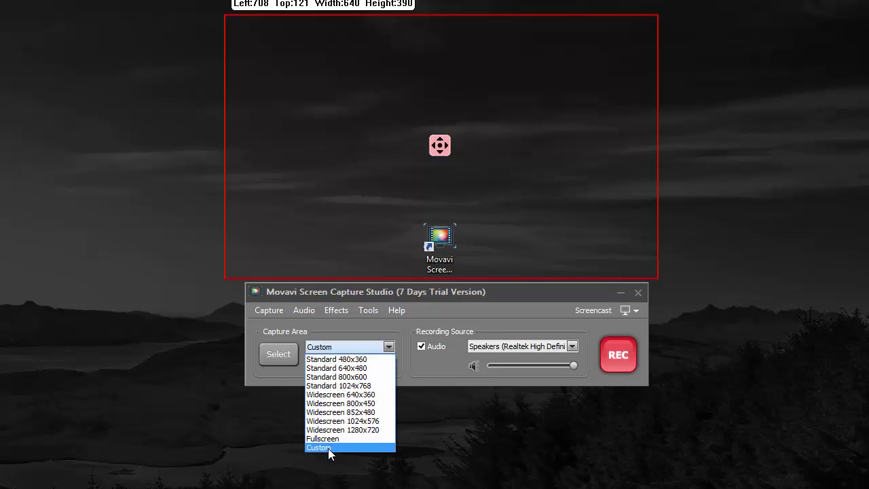
{"action": "left_click", "coordinate": [467, 310]}
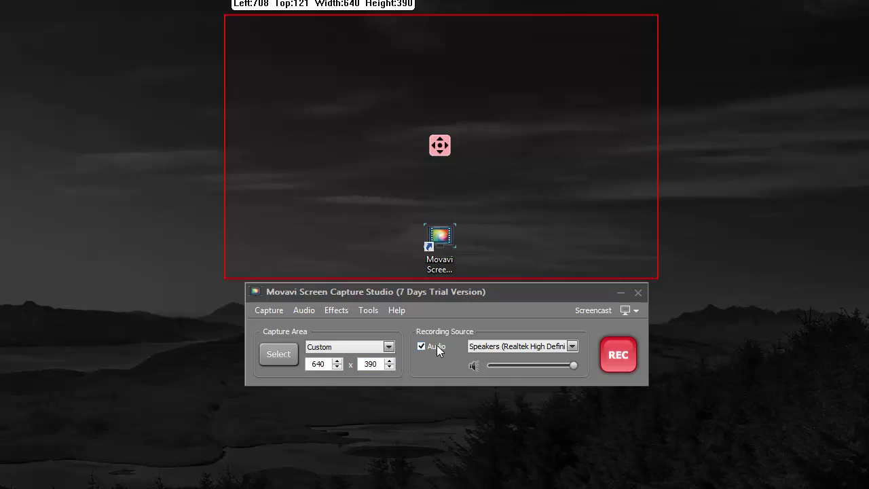
{"action": "left_click", "coordinate": [549, 347]}
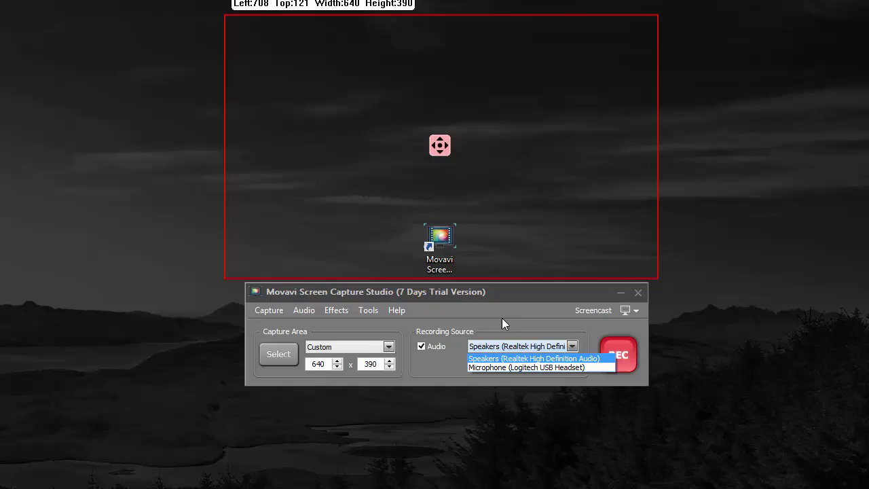
{"action": "left_click", "coordinate": [477, 292]}
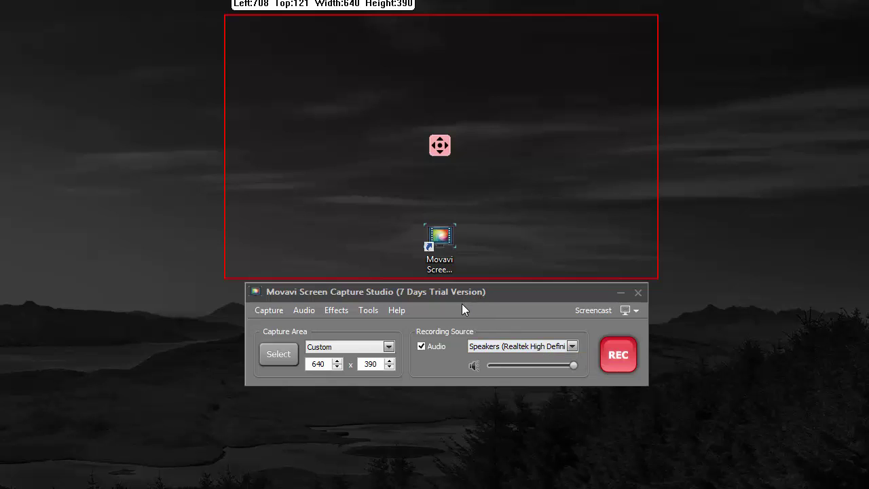
{"action": "left_click", "coordinate": [270, 310]}
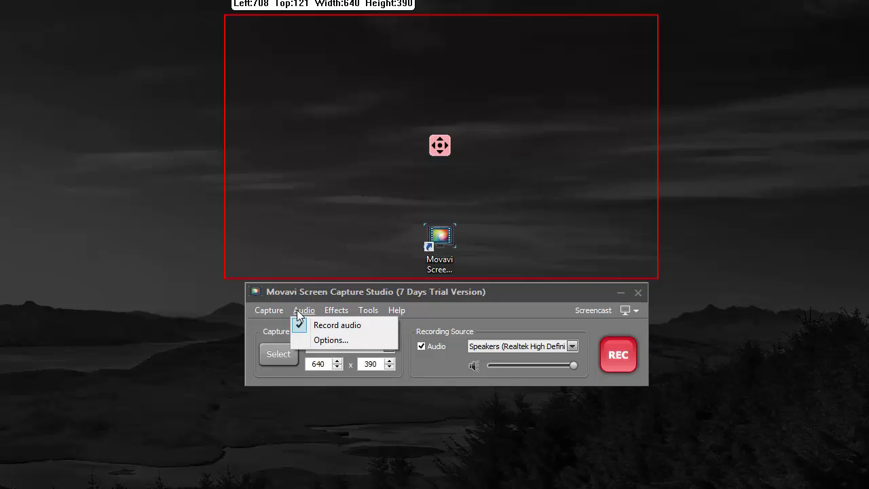
{"action": "mouse_move", "coordinate": [332, 310]}
{"action": "mouse_move", "coordinate": [378, 313]}
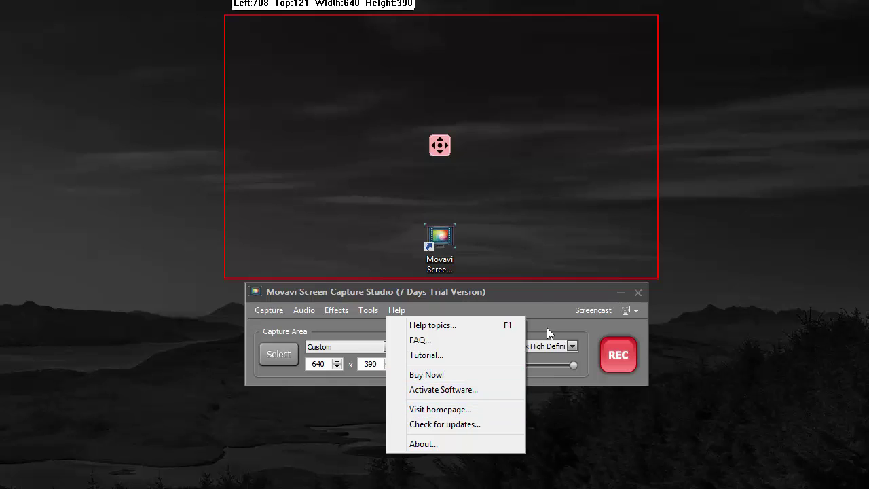
{"action": "left_click", "coordinate": [508, 296]}
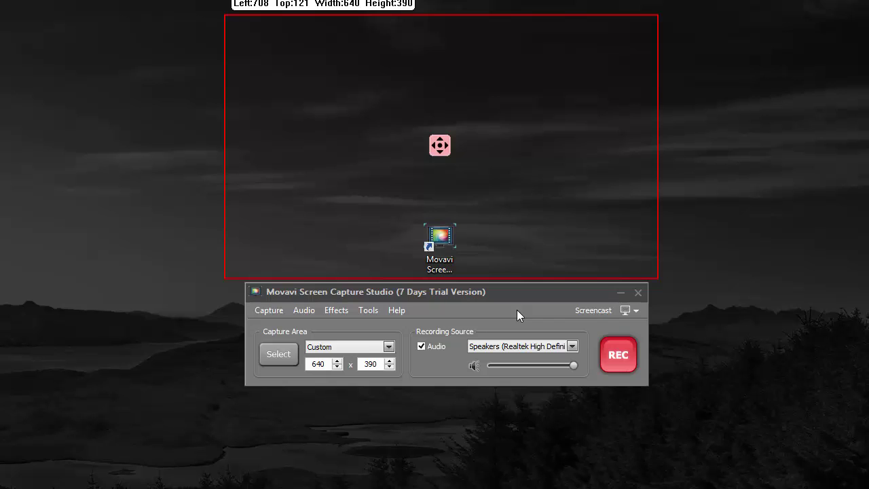
- Position the 640 x 390 capture frame over the roller coaster video in Firefox, snapping it to the player
{"action": "left_click", "coordinate": [210, 483]}
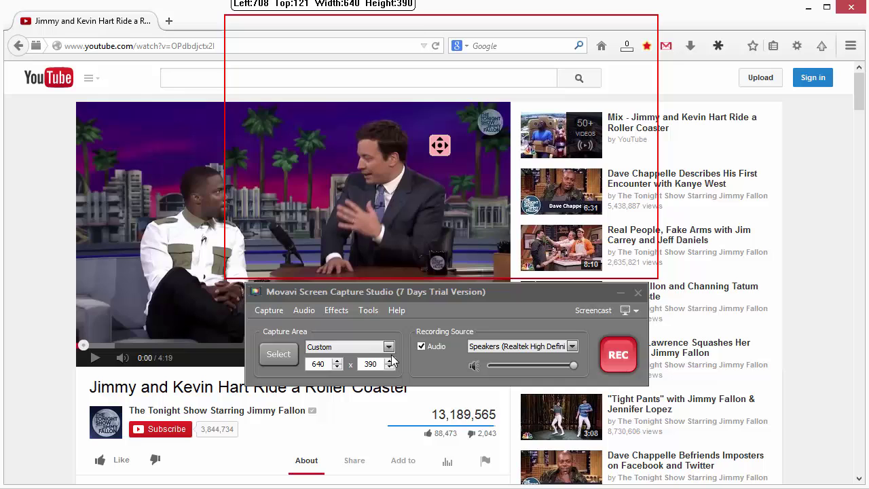
{"action": "left_click_drag", "start_coordinate": [408, 292], "coordinate": [396, 392]}
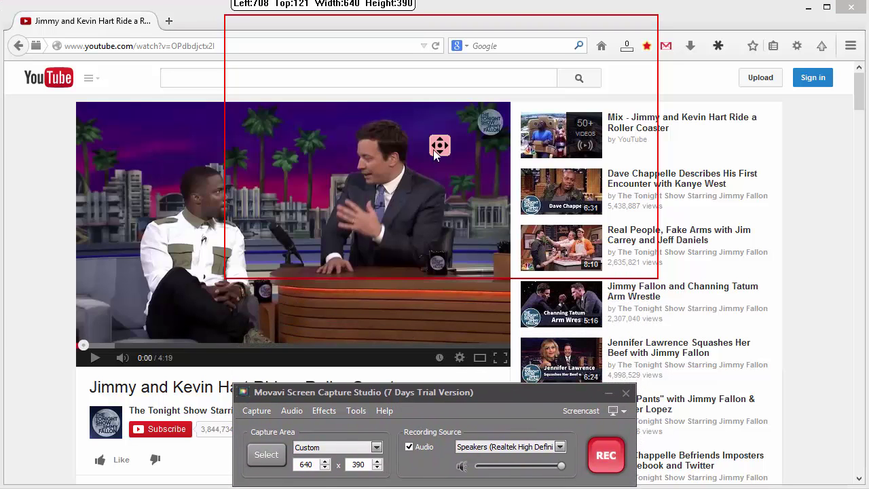
{"action": "left_click_drag", "start_coordinate": [435, 147], "coordinate": [292, 233]}
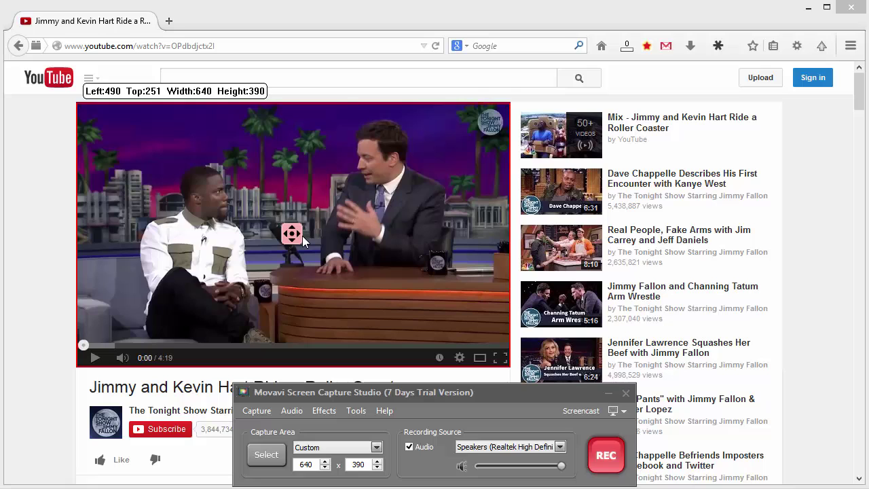
{"action": "left_click_drag", "start_coordinate": [295, 233], "coordinate": [547, 232]}
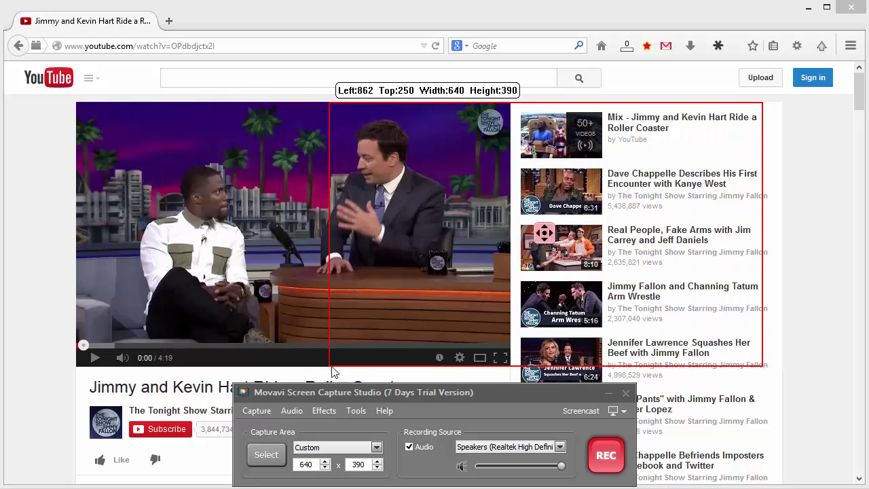
{"action": "left_click", "coordinate": [266, 454]}
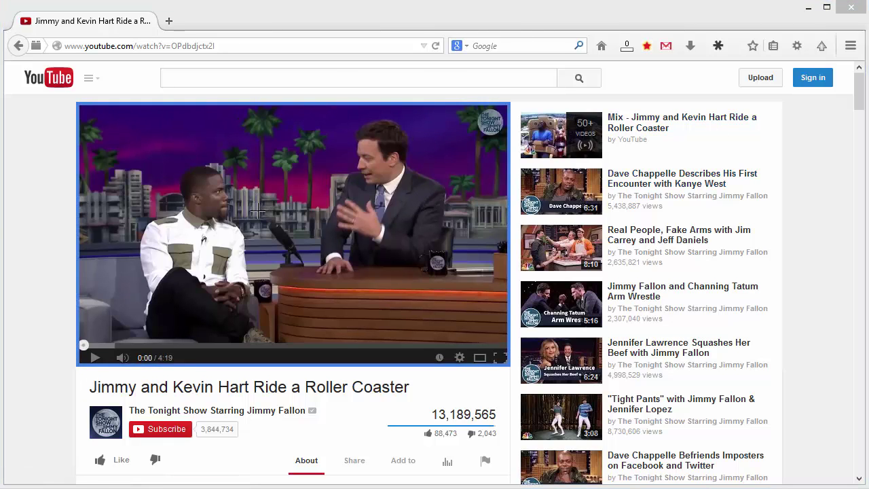
{"action": "left_click", "coordinate": [258, 211]}
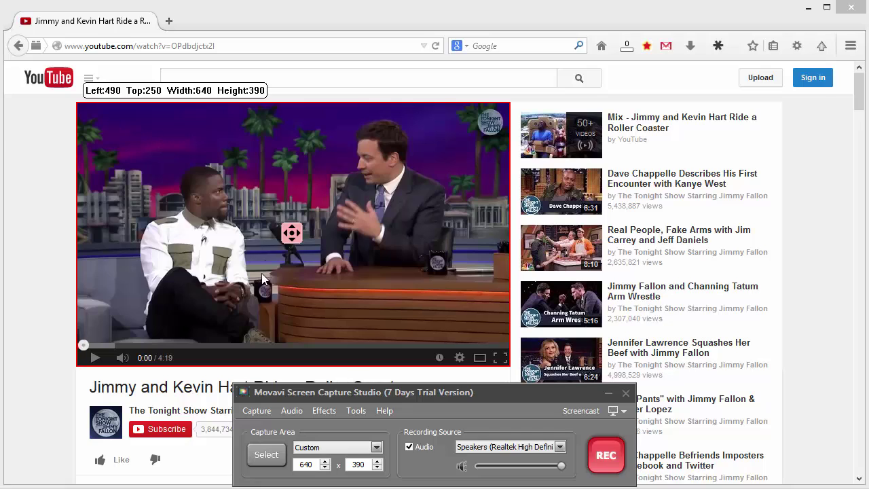
{"action": "left_click_drag", "start_coordinate": [351, 391], "coordinate": [348, 388]}
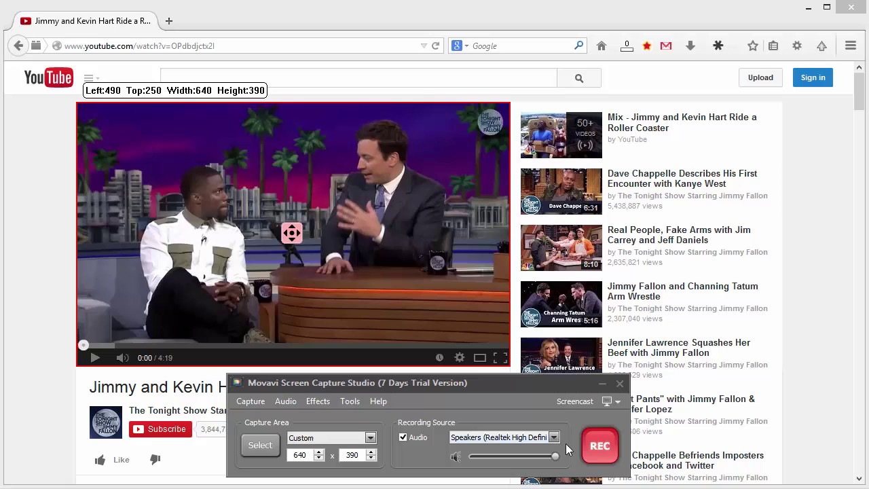
- Record the roller coaster video playing, skipping to 0:43 and 1:29, raising volume, pausing at 1:44
{"action": "left_click", "coordinate": [599, 446]}
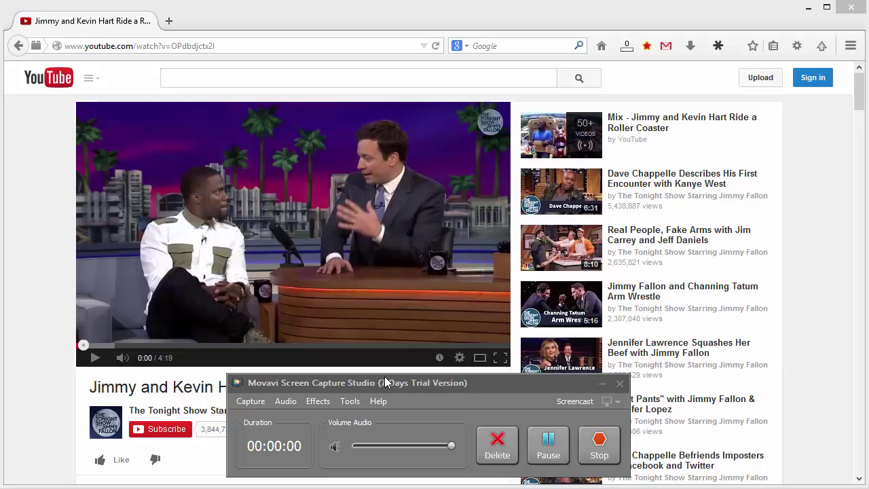
{"action": "left_click", "coordinate": [95, 360]}
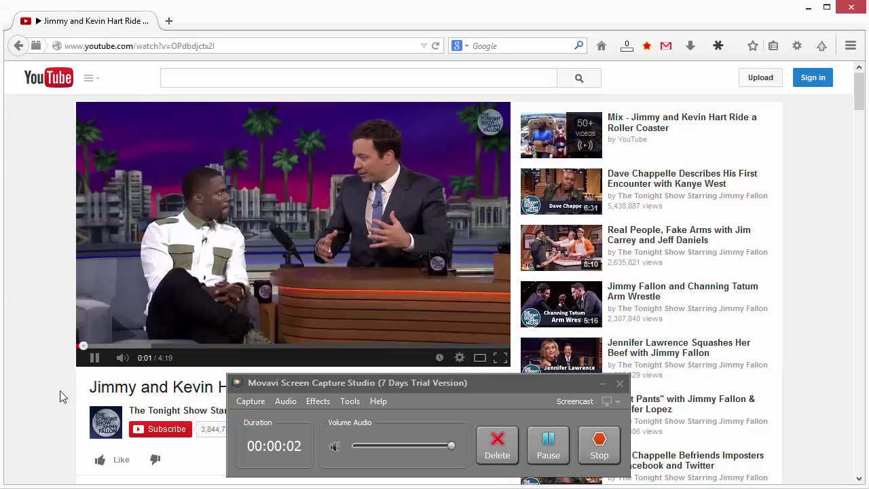
{"action": "left_click", "coordinate": [154, 346]}
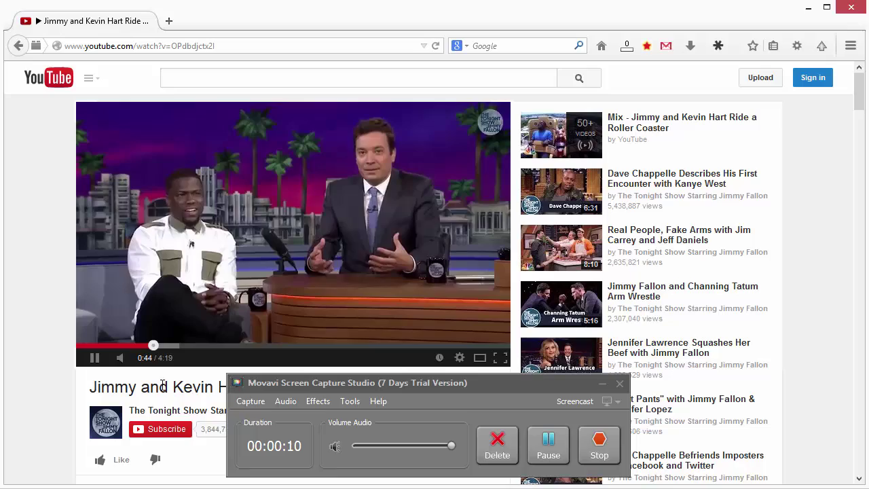
{"action": "left_click", "coordinate": [227, 345]}
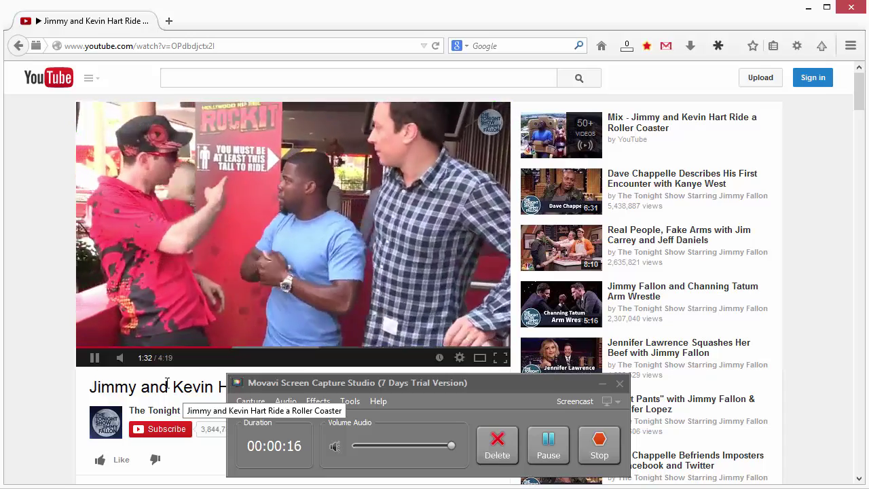
{"action": "mouse_move", "coordinate": [141, 363]}
{"action": "left_click_drag", "start_coordinate": [141, 363], "coordinate": [163, 358]}
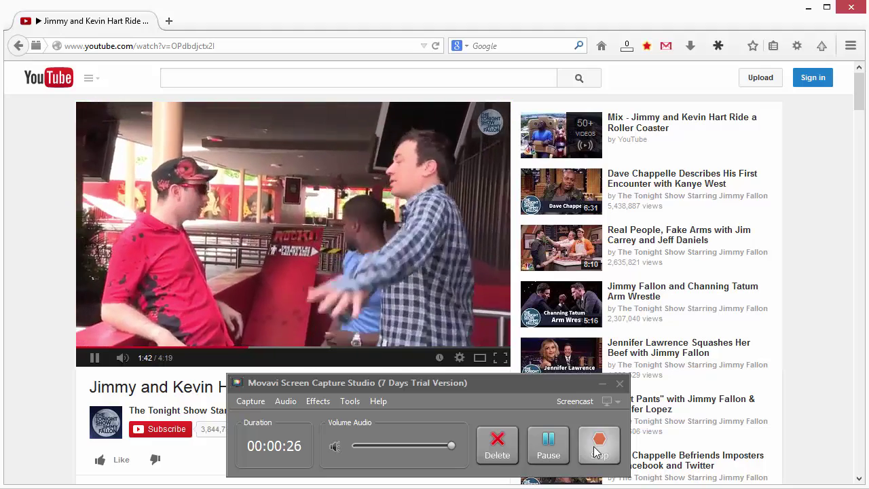
{"action": "left_click", "coordinate": [94, 357]}
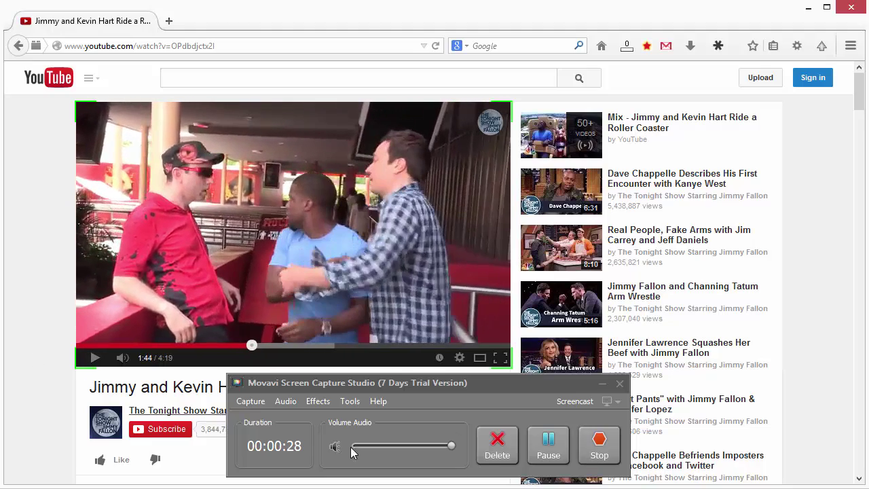
- Stop recording and play back the captured clip in its preview window
{"action": "left_click", "coordinate": [600, 444]}
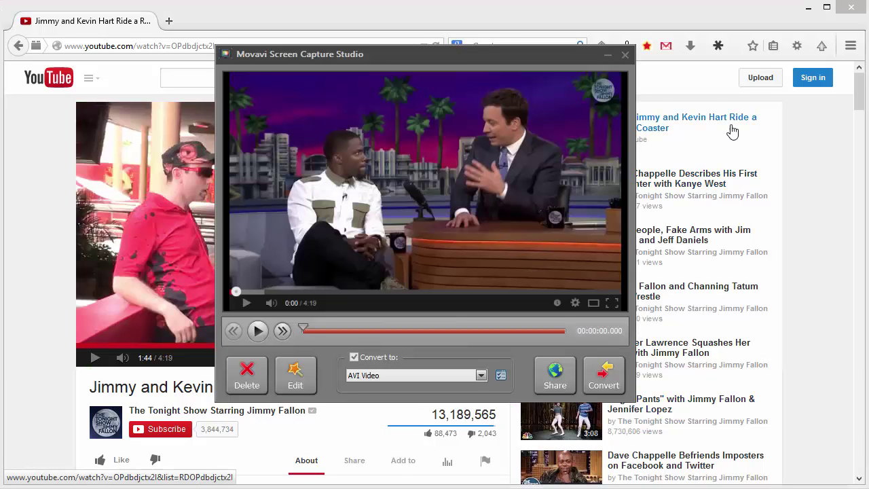
{"action": "left_click", "coordinate": [807, 9]}
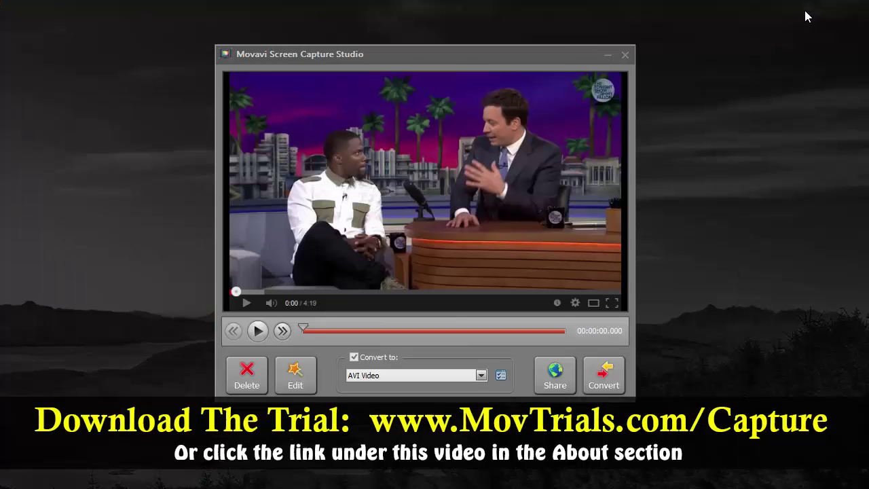
{"action": "left_click_drag", "start_coordinate": [561, 62], "coordinate": [553, 30]}
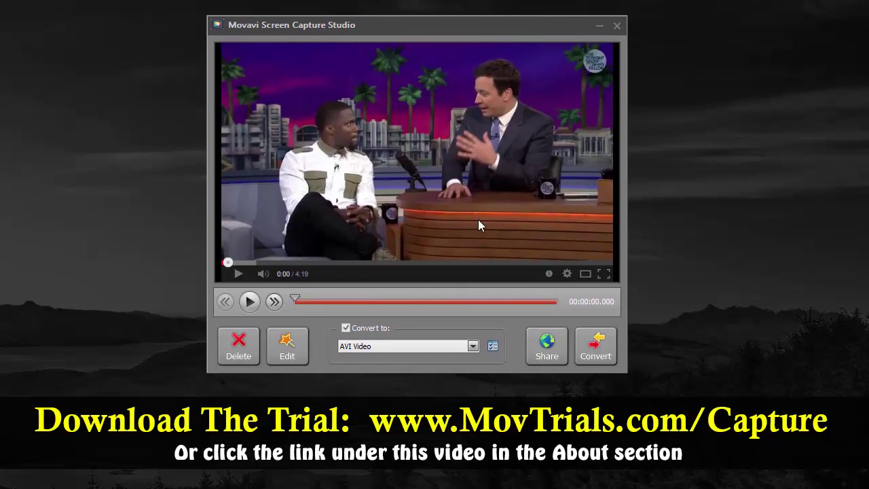
{"action": "left_click", "coordinate": [249, 302]}
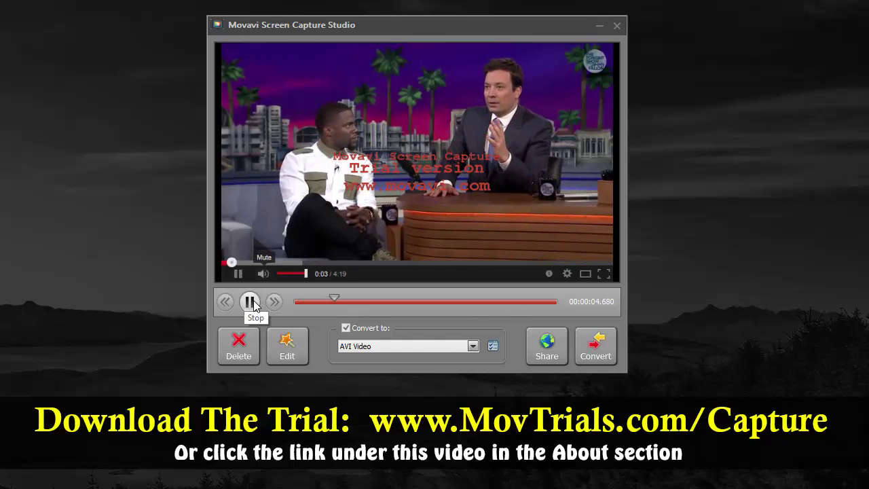
{"action": "left_click", "coordinate": [249, 302]}
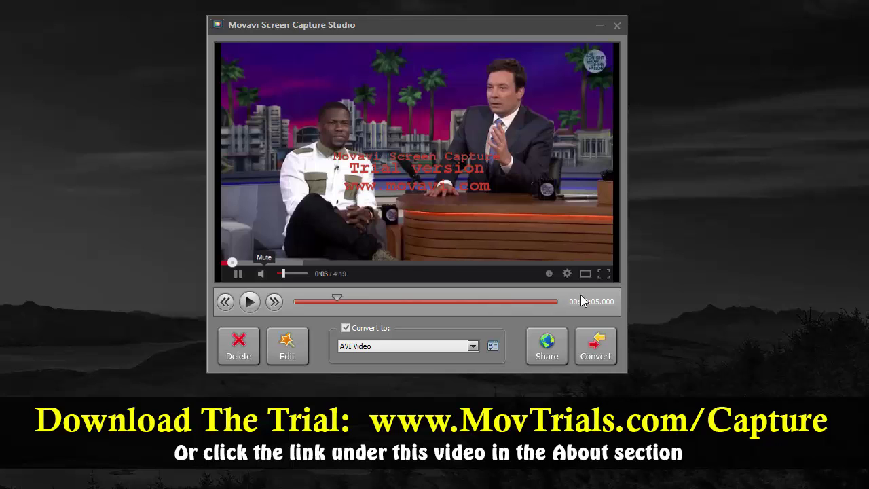
- Keep AVI Video as the output format, checking its settings without changes
{"action": "left_click", "coordinate": [471, 346]}
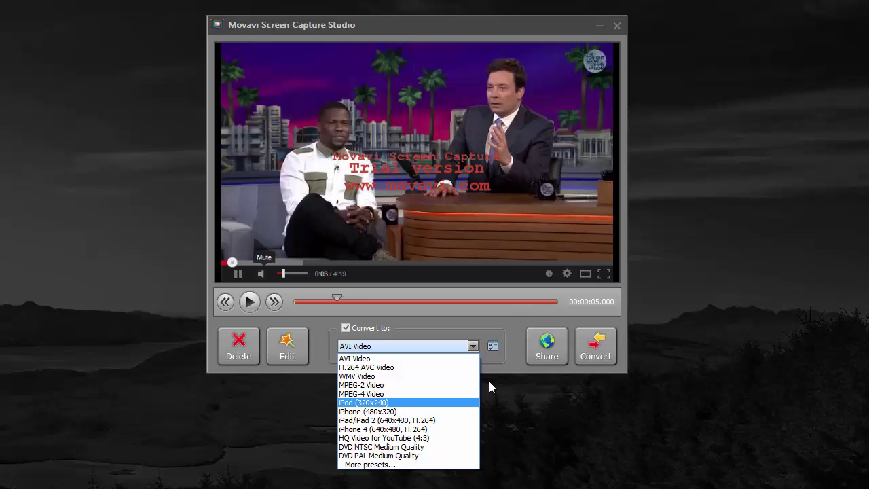
{"action": "left_click", "coordinate": [494, 347]}
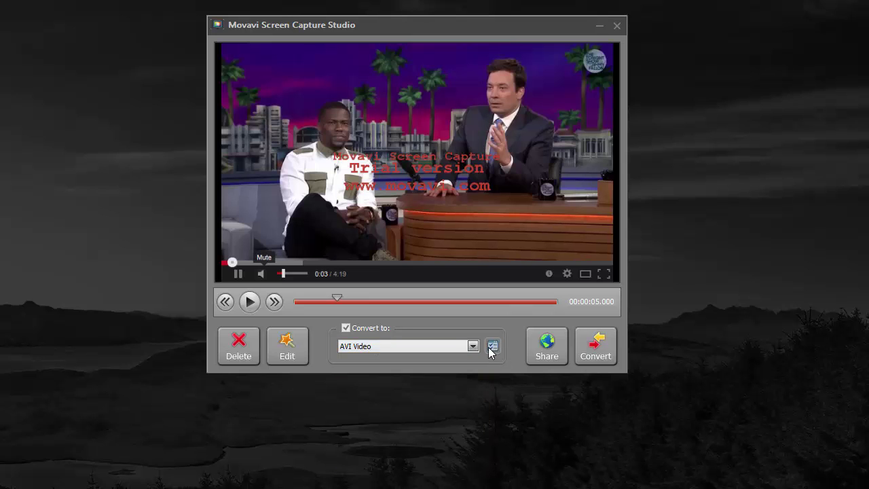
{"action": "left_click", "coordinate": [494, 347]}
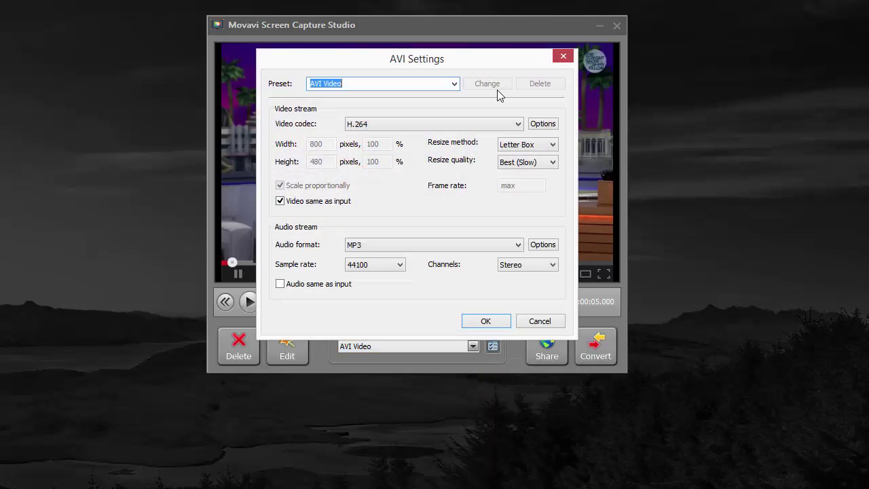
{"action": "left_click", "coordinate": [563, 56]}
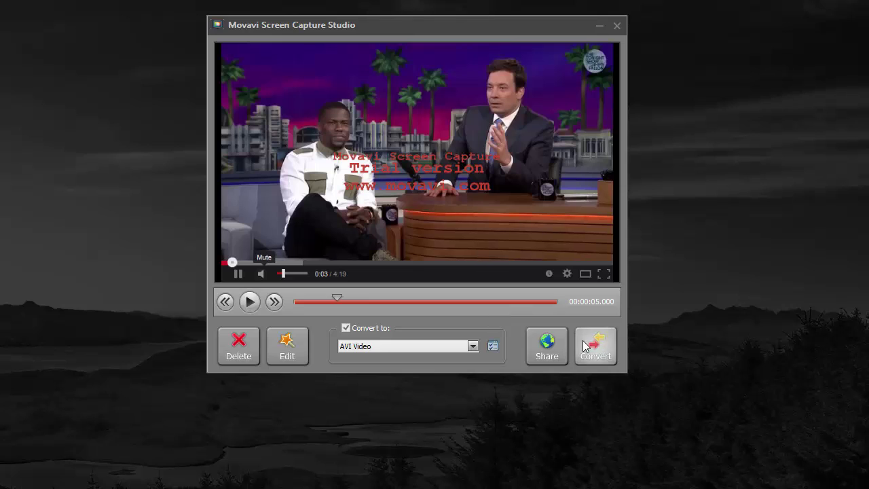
- Open capturedmovie006.mrec in Movavi Video Editor, place it on the video track, and zoom the timeline to fit
{"action": "left_click", "coordinate": [286, 346]}
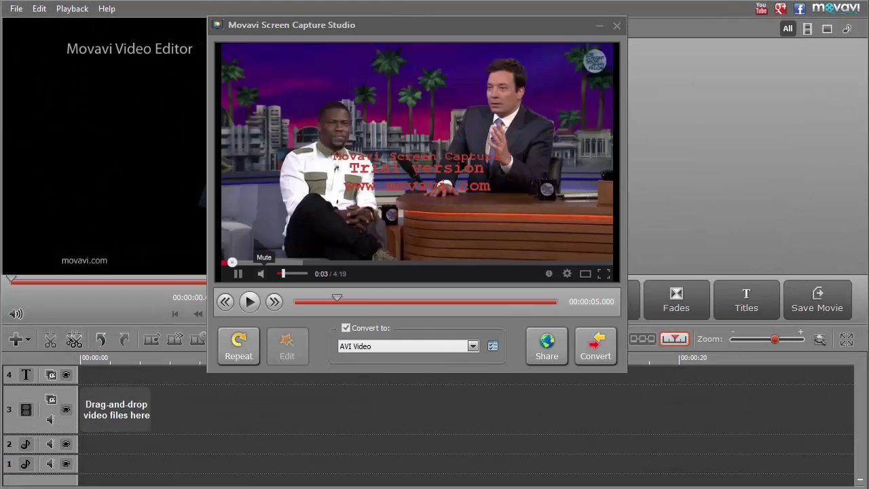
{"action": "left_click", "coordinate": [602, 25]}
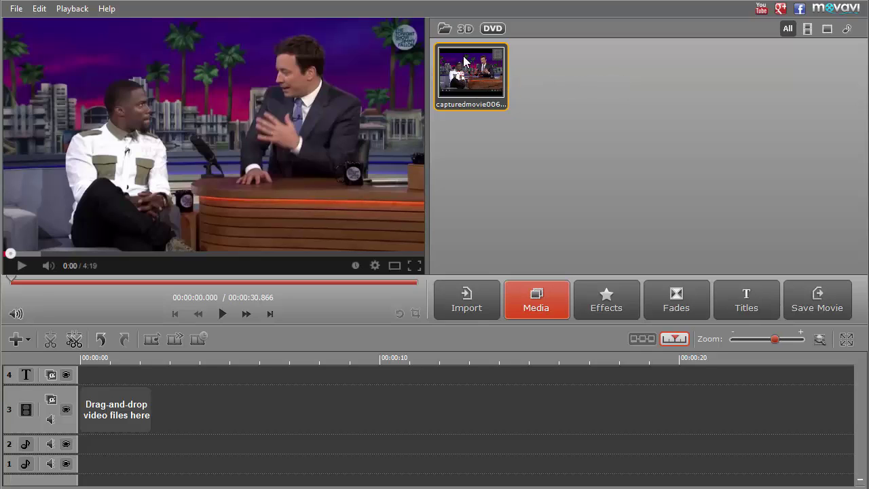
{"action": "left_click_drag", "start_coordinate": [482, 80], "coordinate": [95, 419]}
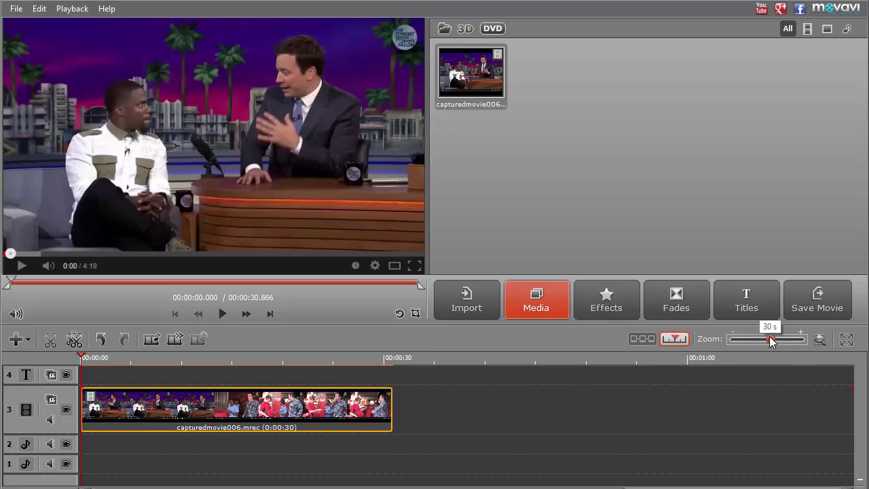
{"action": "mouse_move", "coordinate": [763, 342]}
{"action": "left_mouse_down"}
{"action": "mouse_move", "coordinate": [749, 339]}
{"action": "mouse_move", "coordinate": [778, 342]}
{"action": "left_mouse_up"}
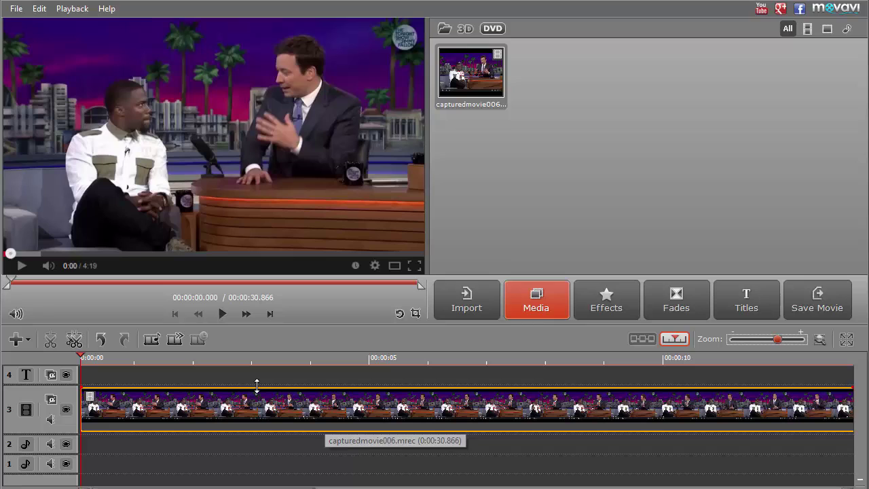
{"action": "left_click", "coordinate": [478, 307]}
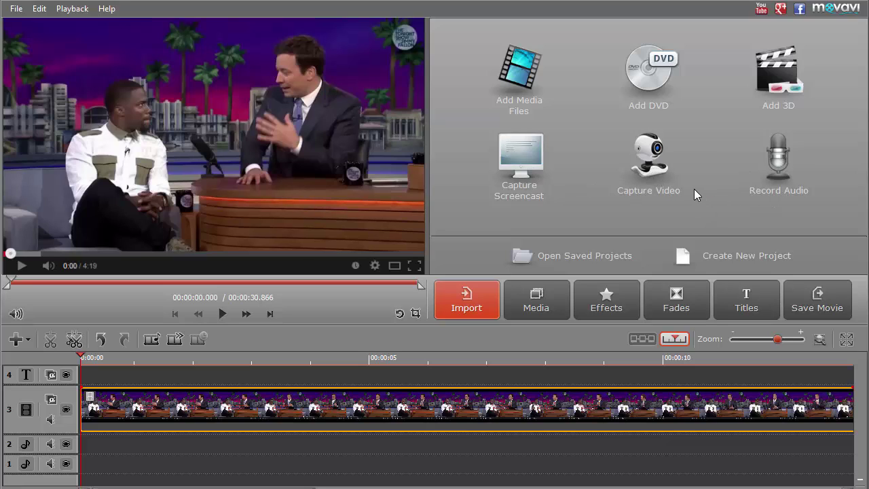
{"action": "left_click", "coordinate": [543, 300]}
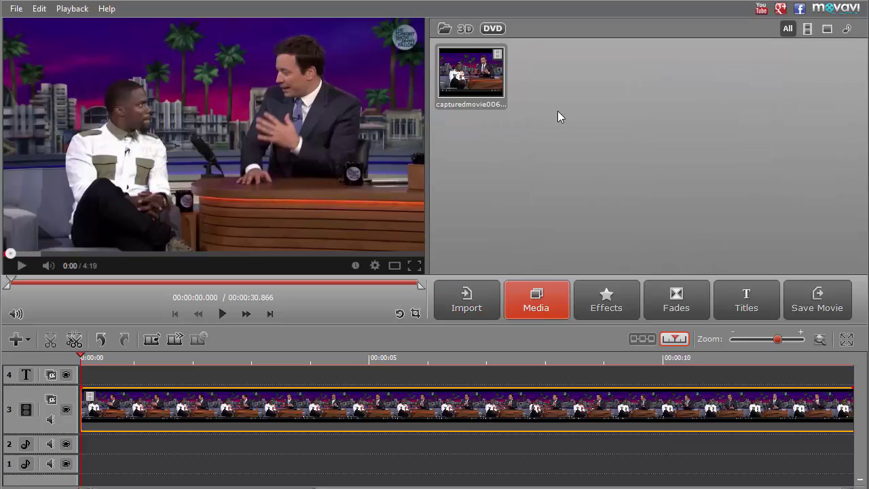
- Browse the video effects list, then switch to the Fades gallery of transitions
{"action": "left_click", "coordinate": [604, 303]}
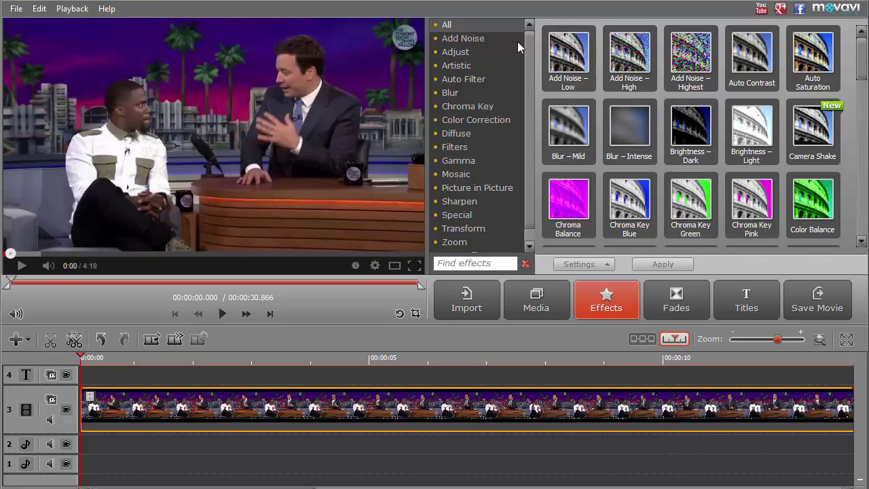
{"action": "scroll", "coordinate": [522, 68], "scroll_direction": "down", "scroll_amount": 1}
{"action": "scroll", "coordinate": [523, 35], "scroll_direction": "up", "scroll_amount": 1}
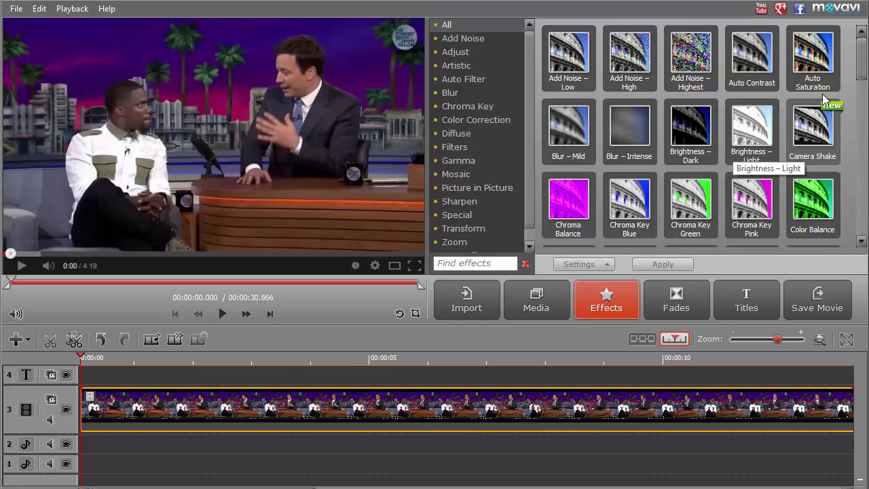
{"action": "mouse_move", "coordinate": [864, 71]}
{"action": "left_mouse_down"}
{"action": "mouse_move", "coordinate": [846, 222]}
{"action": "mouse_move", "coordinate": [839, 50]}
{"action": "left_mouse_up"}
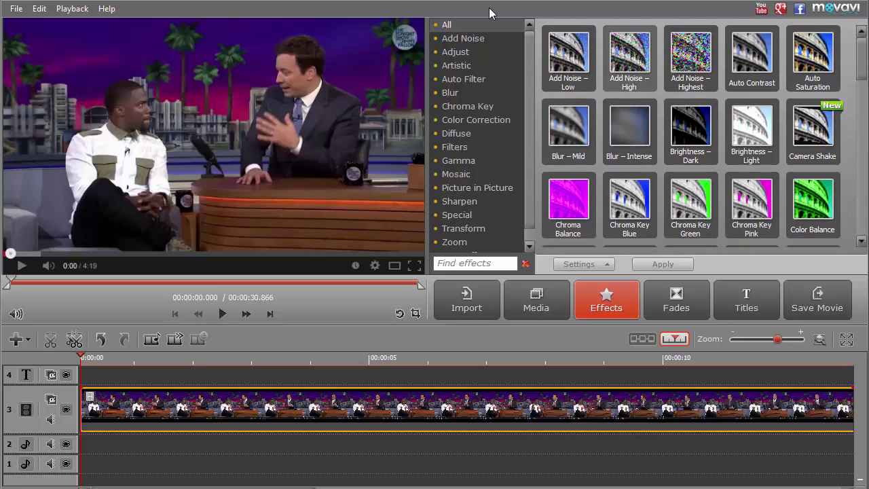
{"action": "left_click", "coordinate": [664, 301]}
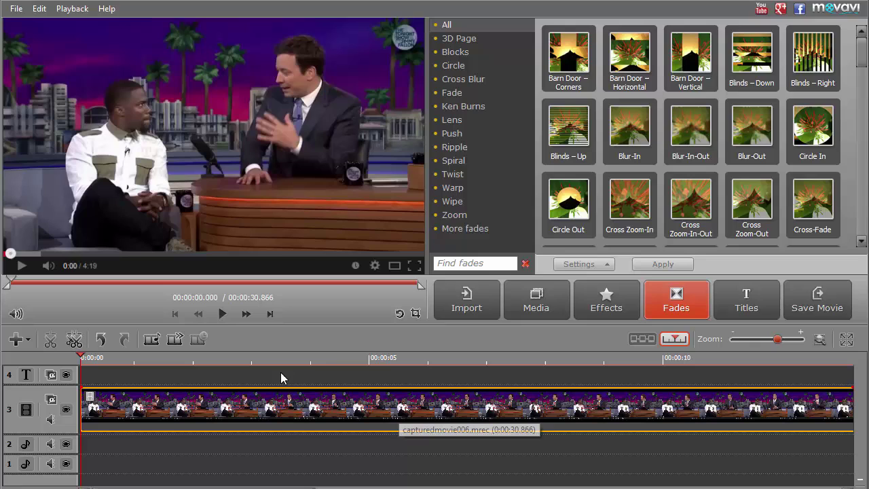
- Split the clip at about 6.5 seconds and insert a Cross Zoom-In transition between the halves
{"action": "left_click", "coordinate": [466, 355]}
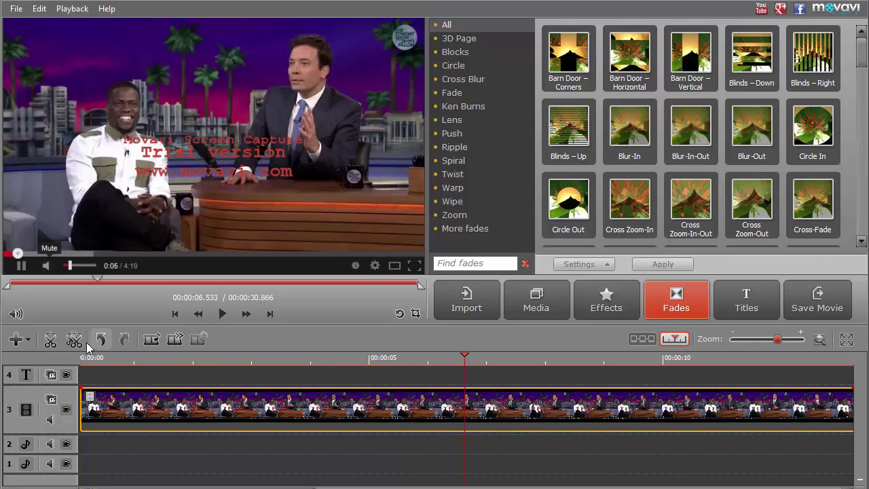
{"action": "left_click", "coordinate": [51, 340]}
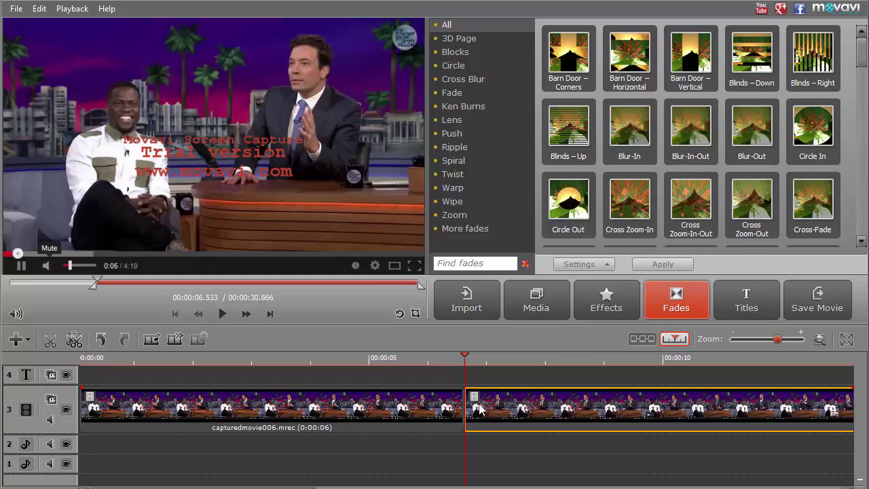
{"action": "left_click", "coordinate": [474, 455]}
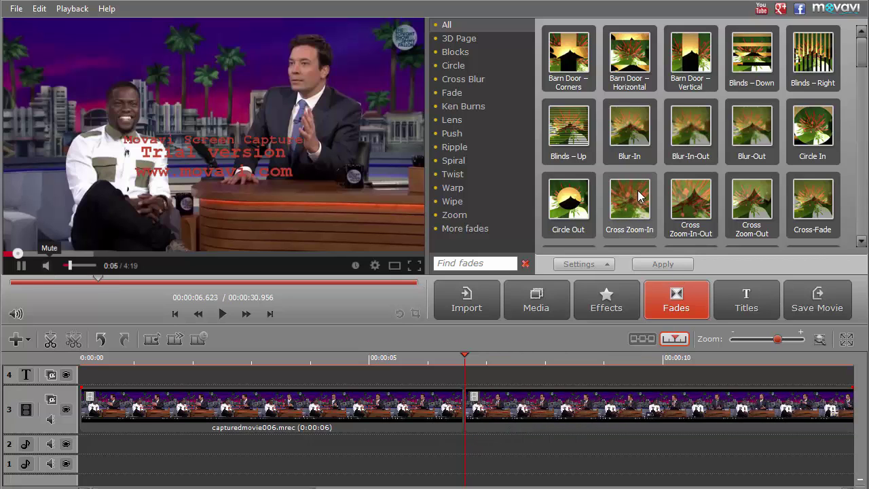
{"action": "left_click_drag", "start_coordinate": [621, 196], "coordinate": [400, 435]}
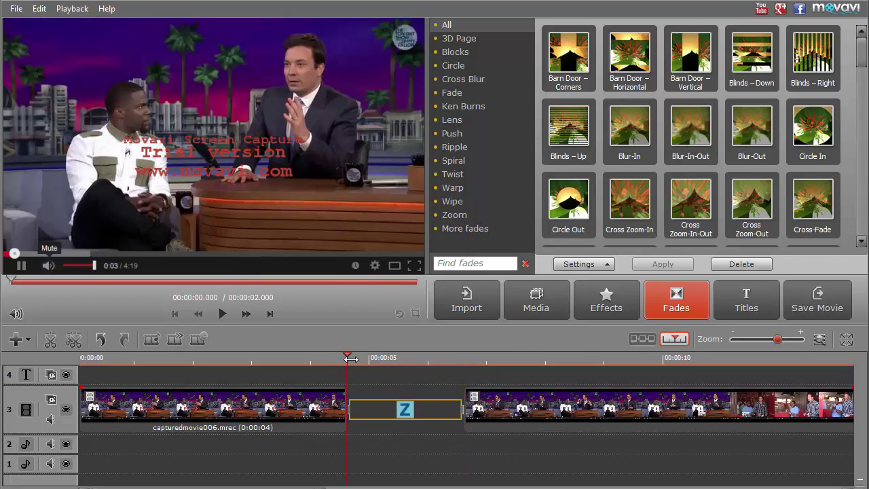
{"action": "left_click", "coordinate": [307, 359]}
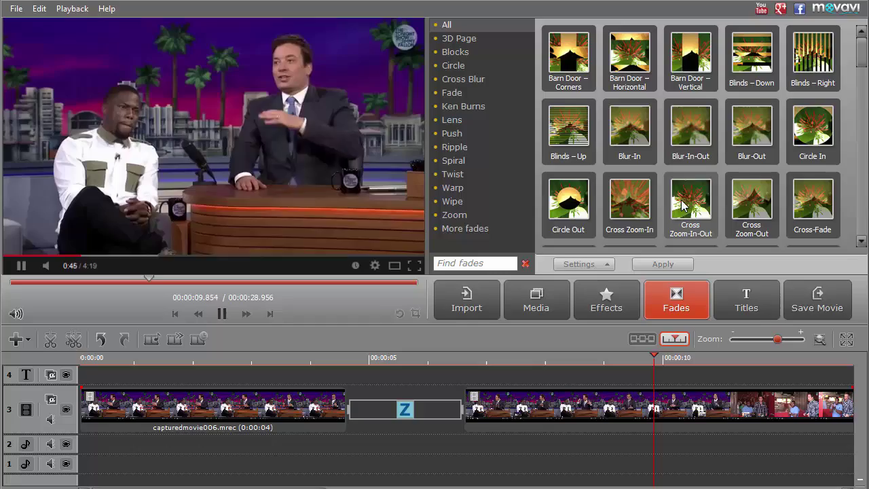
- Pick the Flying Words title style and enter 'This is a video about a roller coaster ride'
{"action": "left_click", "coordinate": [221, 313]}
{"action": "left_click", "coordinate": [745, 302]}
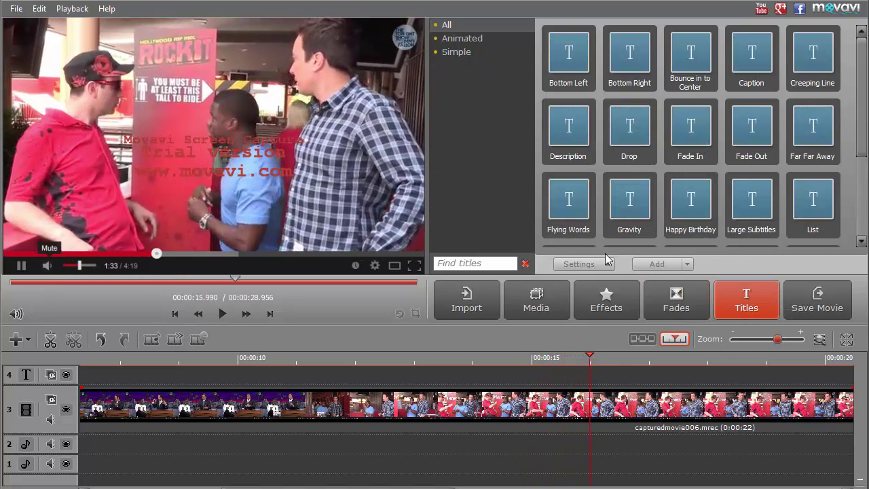
{"action": "left_click", "coordinate": [578, 66]}
{"action": "left_click", "coordinate": [569, 134]}
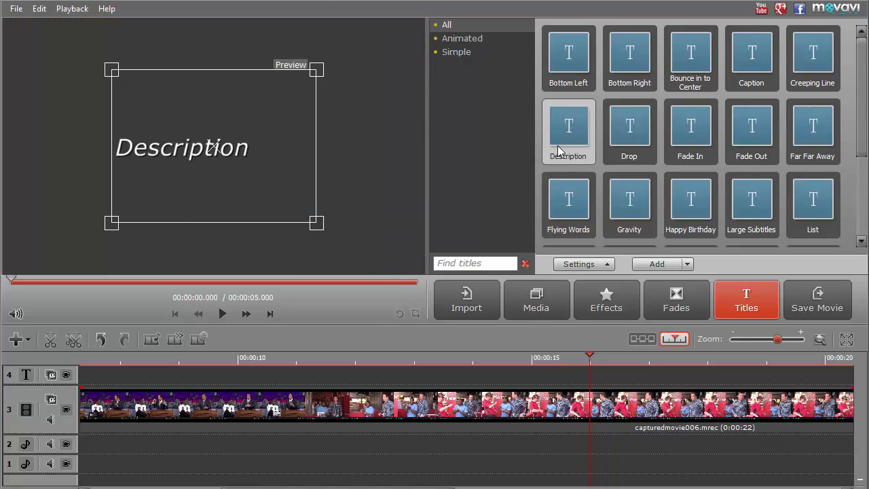
{"action": "left_click", "coordinate": [563, 195]}
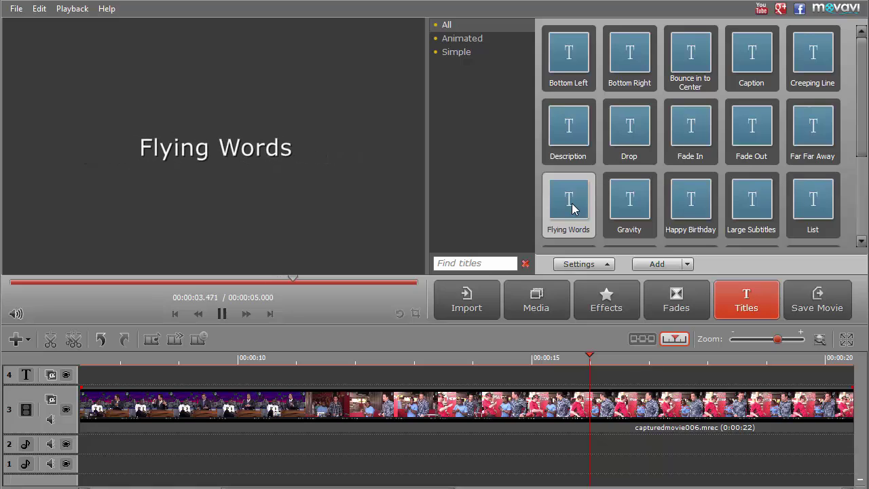
{"action": "left_click", "coordinate": [596, 261]}
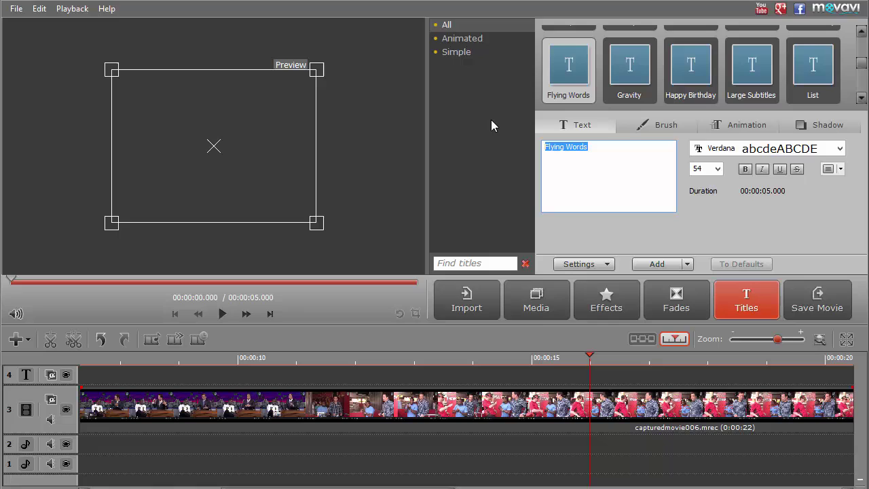
{"action": "type", "text": "This is a vid"}
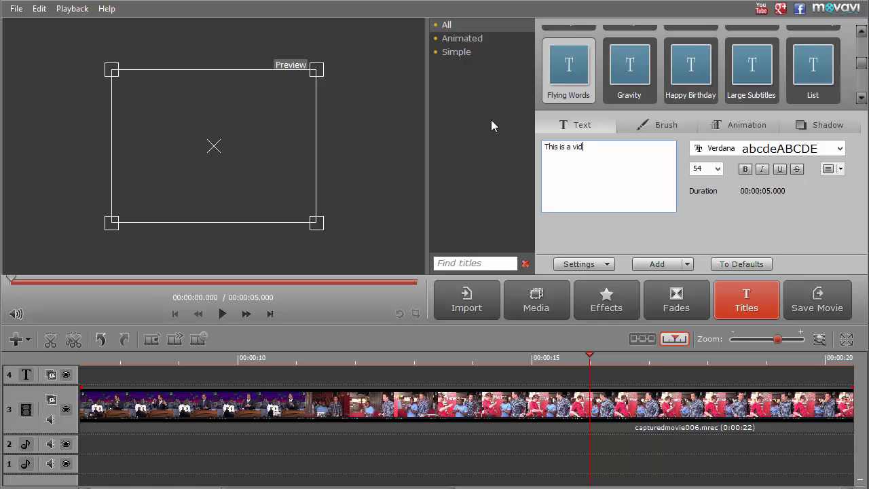
{"action": "type", "text": "eo about a roller coaster ride"}
- Change the title's alignment, set animation speed to 1.75x, and enlarge its text frame across the preview
{"action": "left_click", "coordinate": [828, 171]}
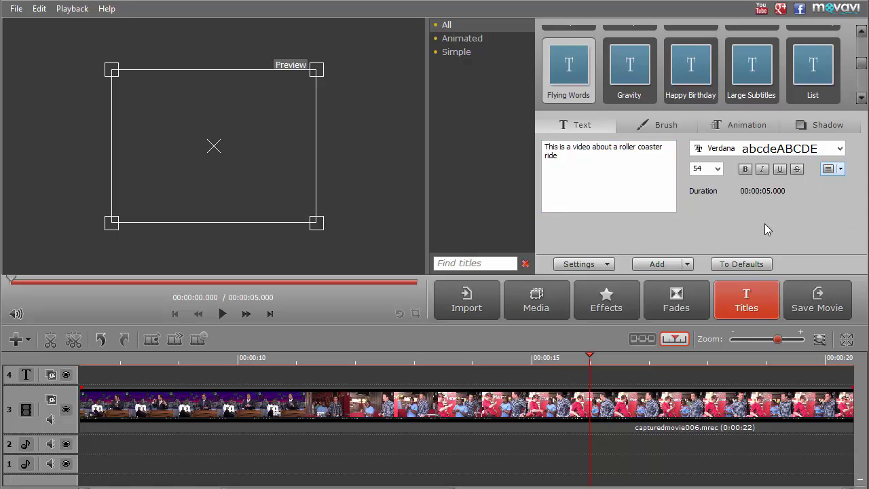
{"action": "left_click", "coordinate": [663, 127]}
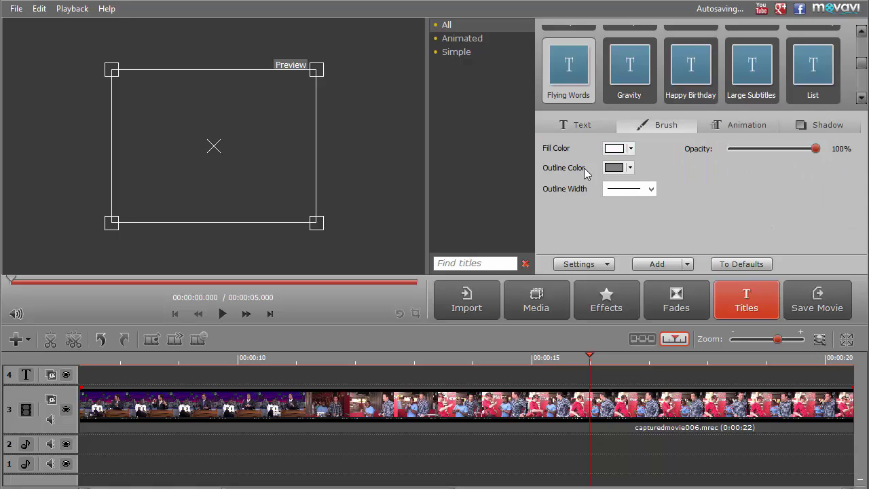
{"action": "left_click", "coordinate": [740, 125]}
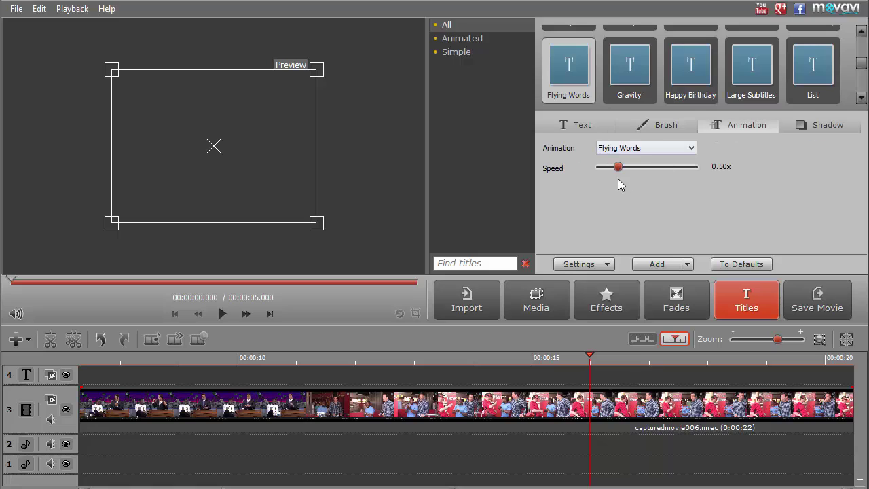
{"action": "left_click_drag", "start_coordinate": [617, 167], "coordinate": [665, 170]}
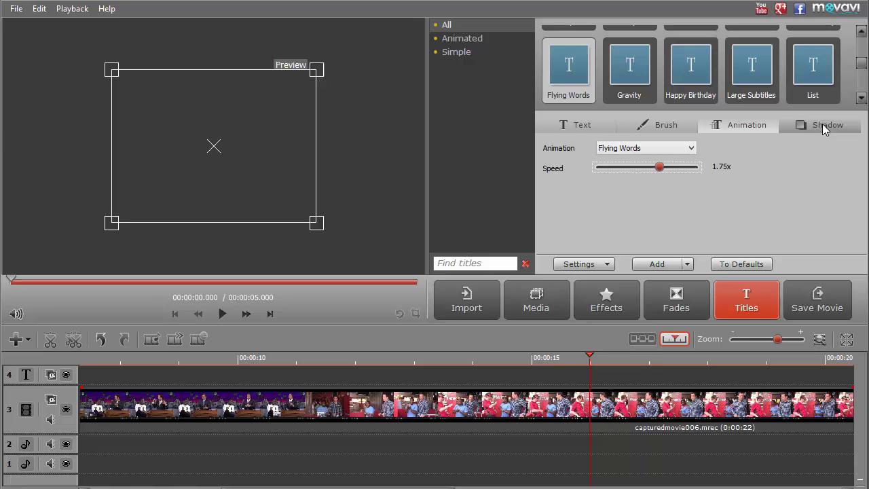
{"action": "left_click_drag", "start_coordinate": [316, 70], "coordinate": [384, 42]}
{"action": "left_click_drag", "start_coordinate": [112, 222], "coordinate": [43, 251]}
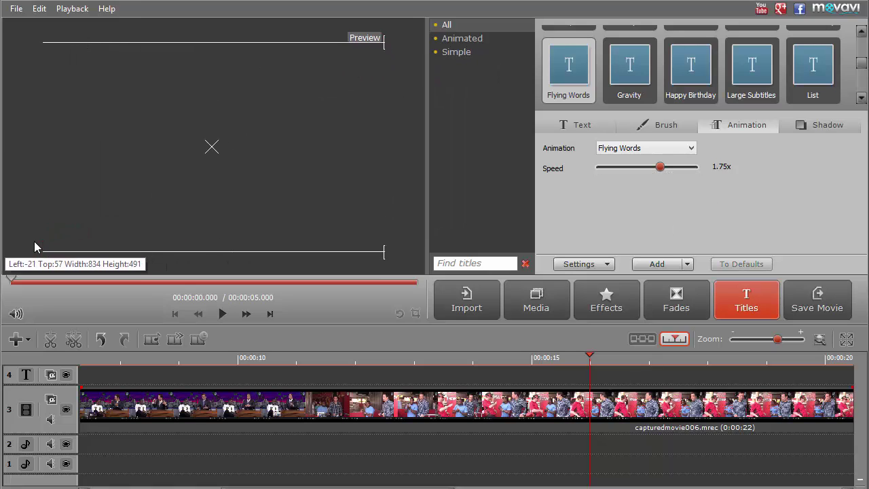
- Add the title to the start of the video track and preview it playing into the captured footage
{"action": "left_click", "coordinate": [687, 263]}
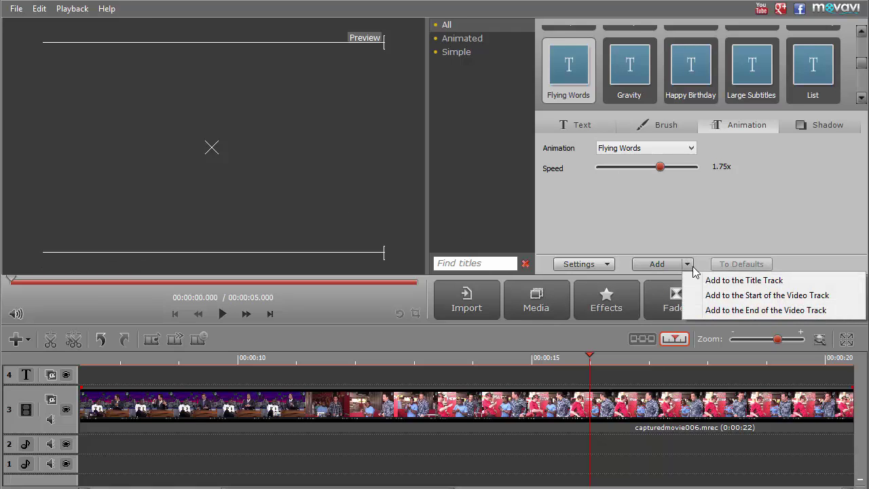
{"action": "left_click", "coordinate": [731, 296]}
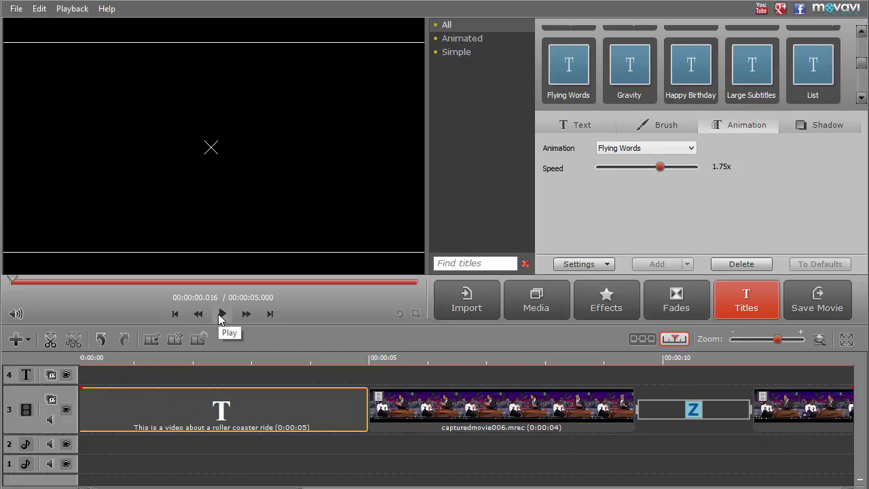
{"action": "left_click", "coordinate": [88, 358]}
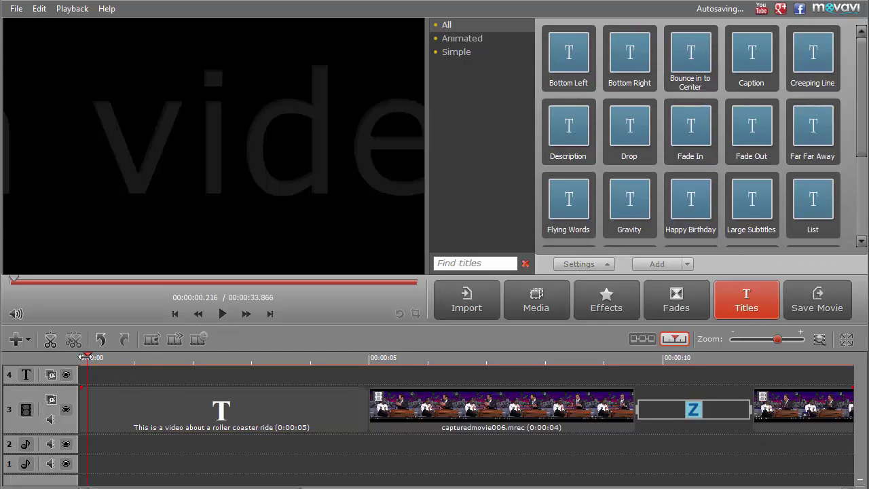
{"action": "left_click", "coordinate": [222, 313]}
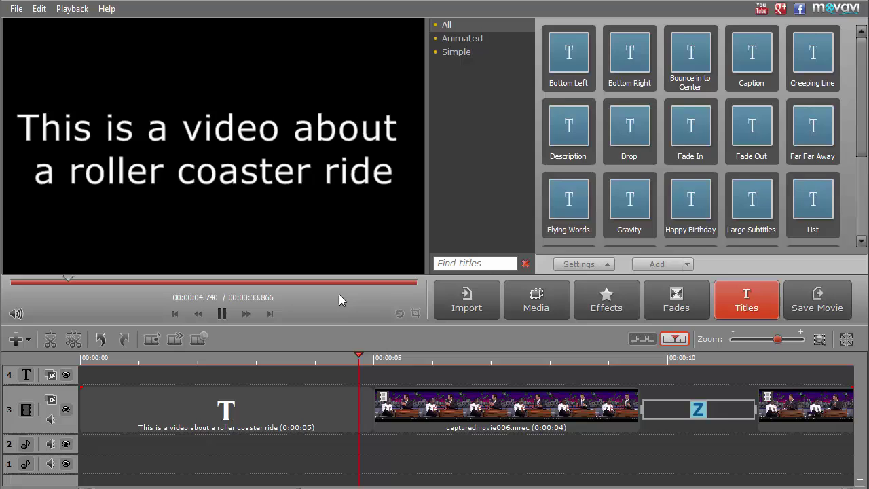
{"action": "left_click", "coordinate": [222, 314]}
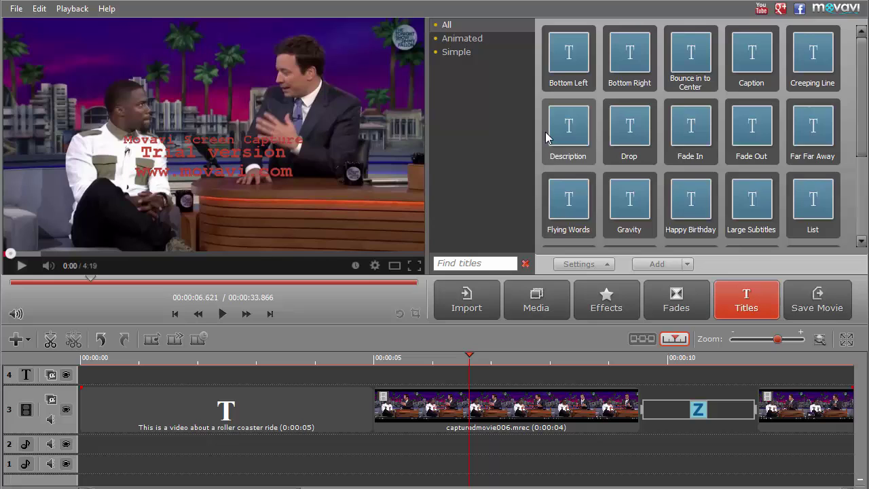
- From the Fades collection, place the Ken Burns – Smooth fade between the title and the captured clip
{"action": "left_click", "coordinate": [649, 293]}
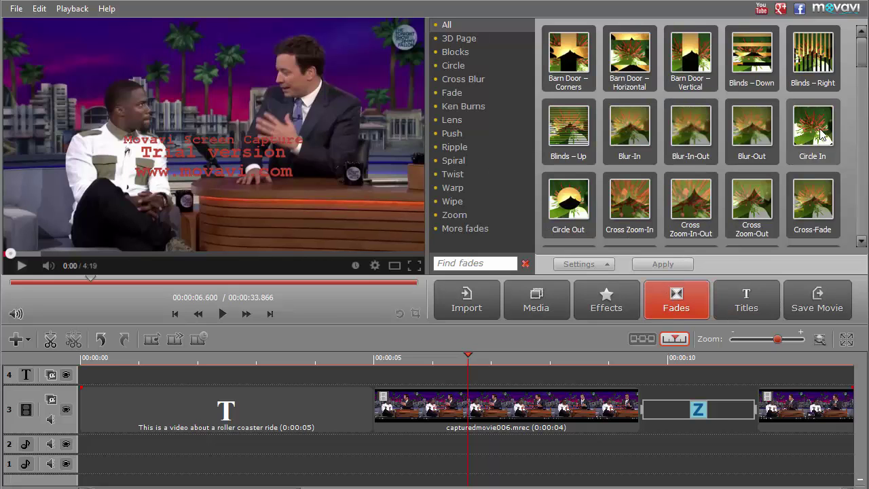
{"action": "left_click", "coordinate": [864, 110]}
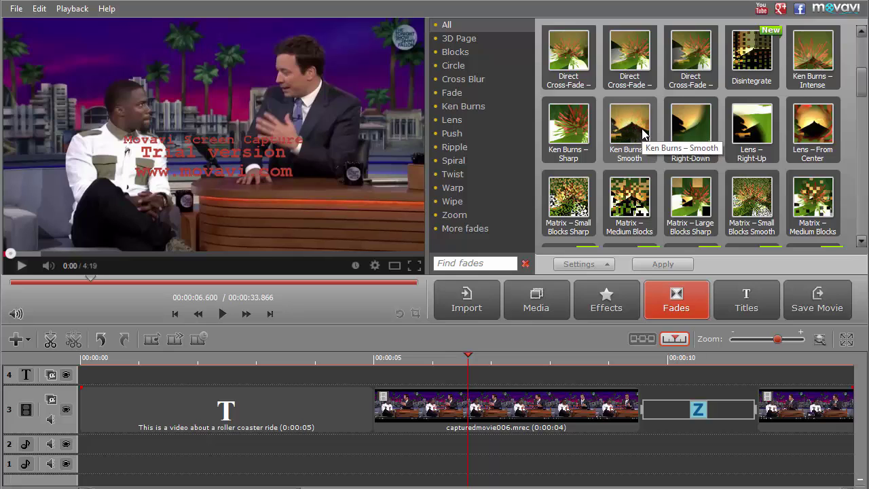
{"action": "left_click_drag", "start_coordinate": [636, 122], "coordinate": [312, 408]}
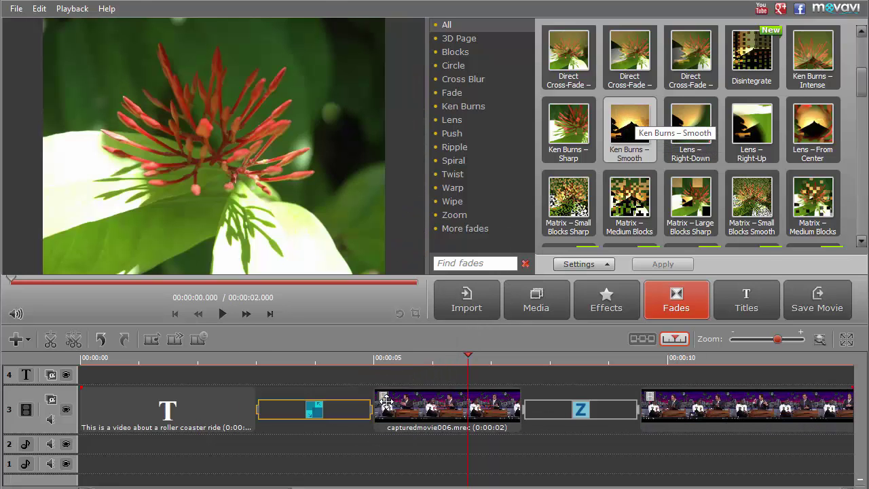
- Preview the new fade from about 1.9 seconds, pausing at 00:00:09.613
{"action": "left_click", "coordinate": [237, 375]}
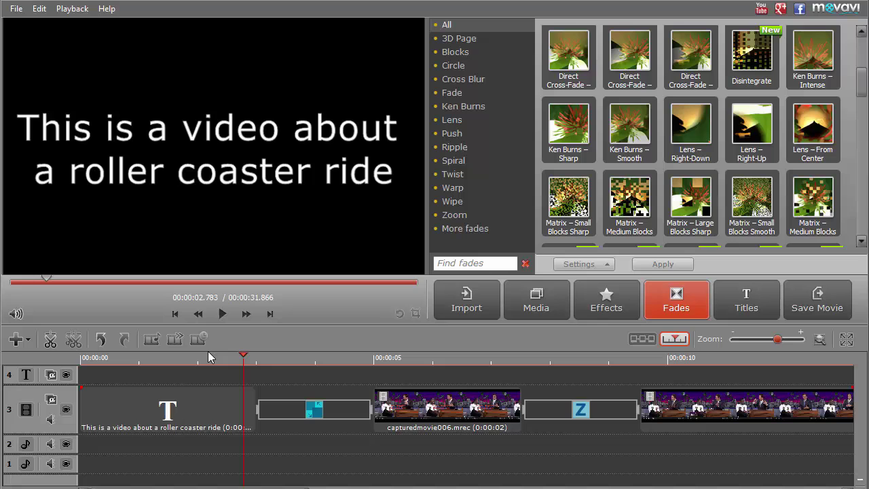
{"action": "left_click", "coordinate": [191, 358]}
{"action": "left_click", "coordinate": [222, 314]}
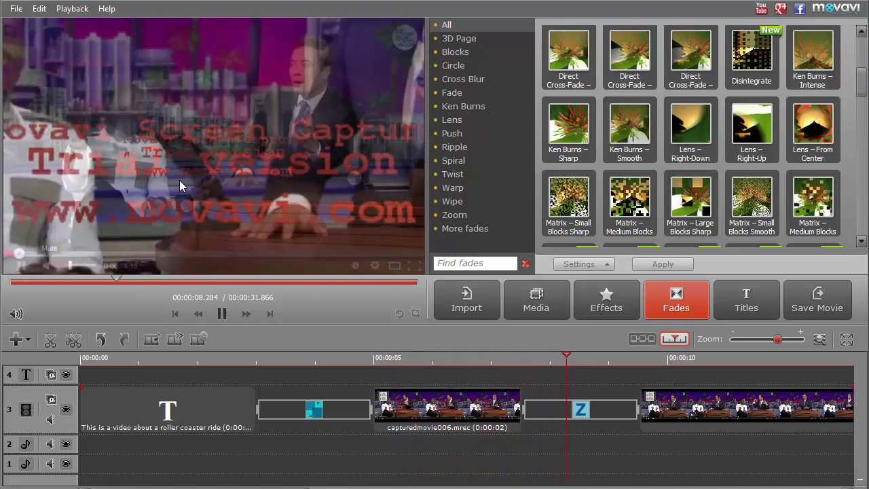
{"action": "left_click", "coordinate": [222, 314]}
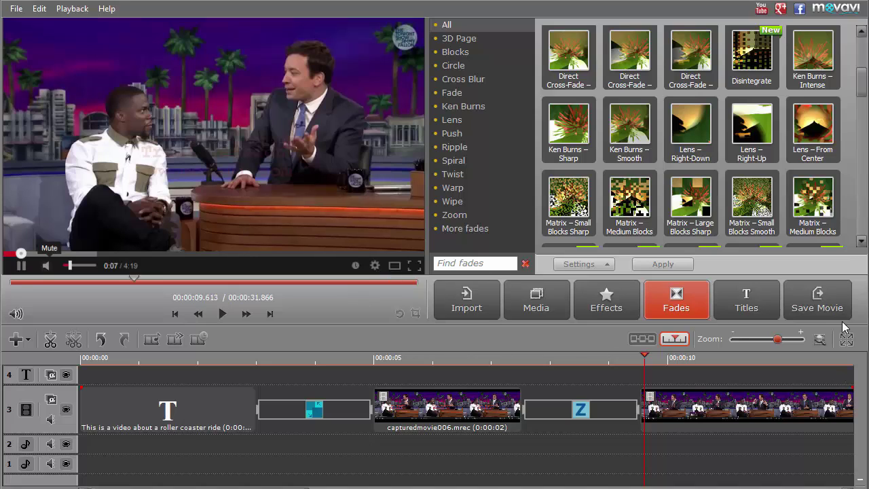
- Close Movavi Video Editor to return to the Screen Capture Studio clip preview
{"action": "left_click", "coordinate": [823, 0]}
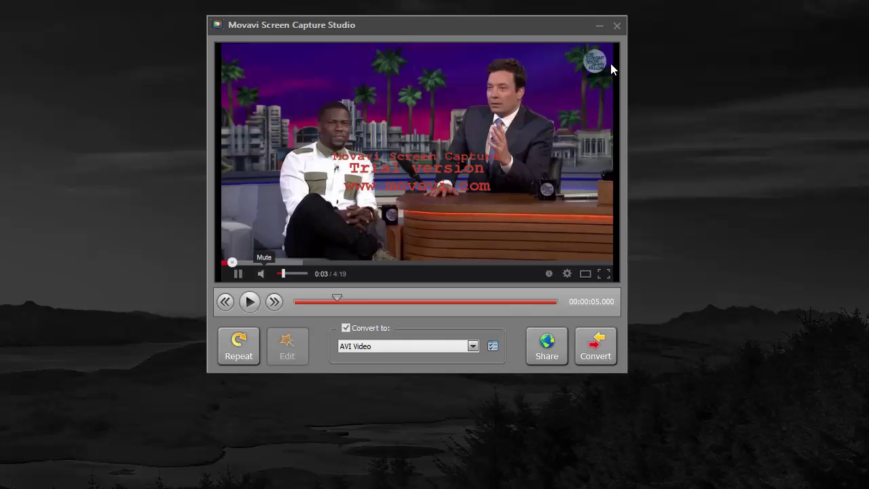
- Close the preview, move the capture frame to Left 671, Top 124, and open Help > Buy Now!
{"action": "left_click", "coordinate": [617, 27]}
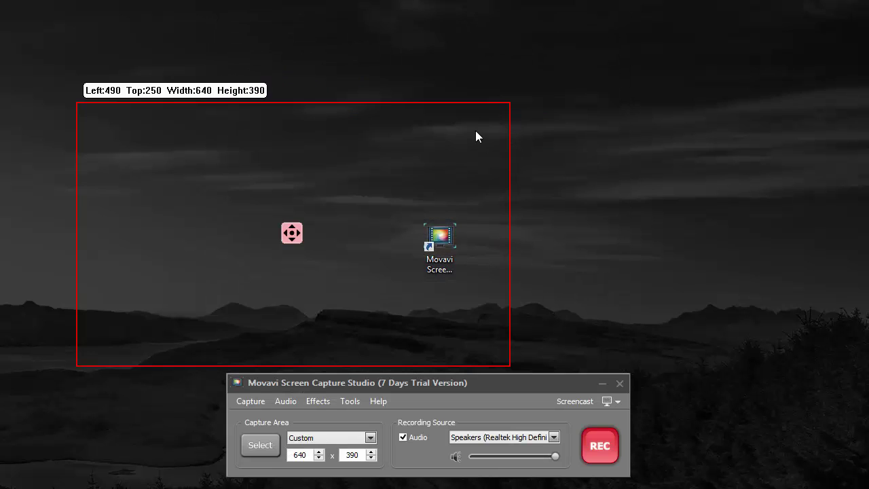
{"action": "left_click_drag", "start_coordinate": [292, 233], "coordinate": [420, 145]}
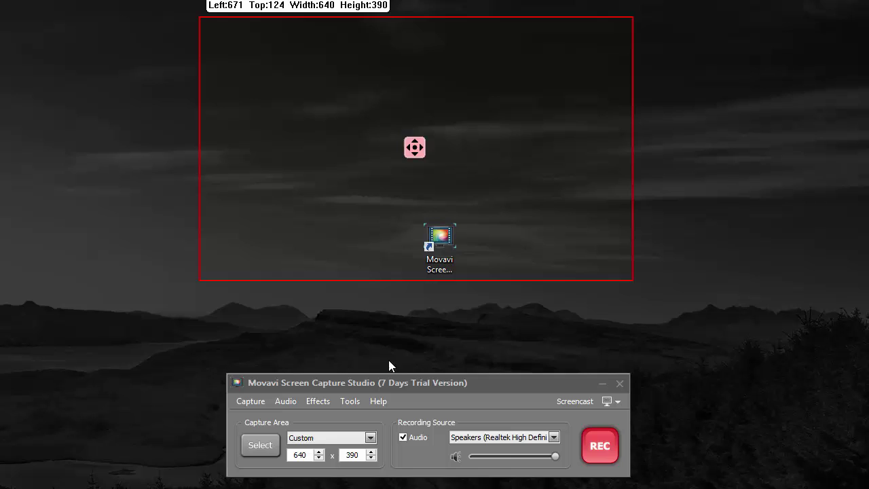
{"action": "left_click_drag", "start_coordinate": [383, 381], "coordinate": [370, 299]}
{"action": "left_click", "coordinate": [364, 318]}
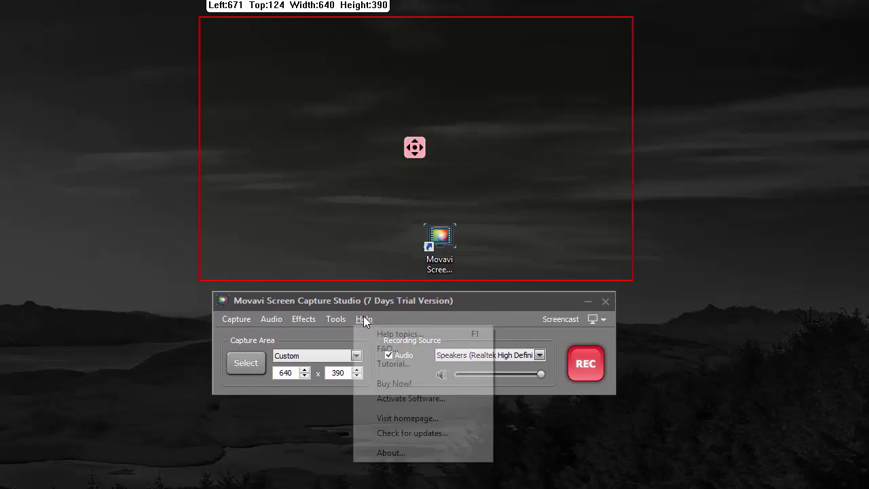
{"action": "left_click", "coordinate": [398, 386]}
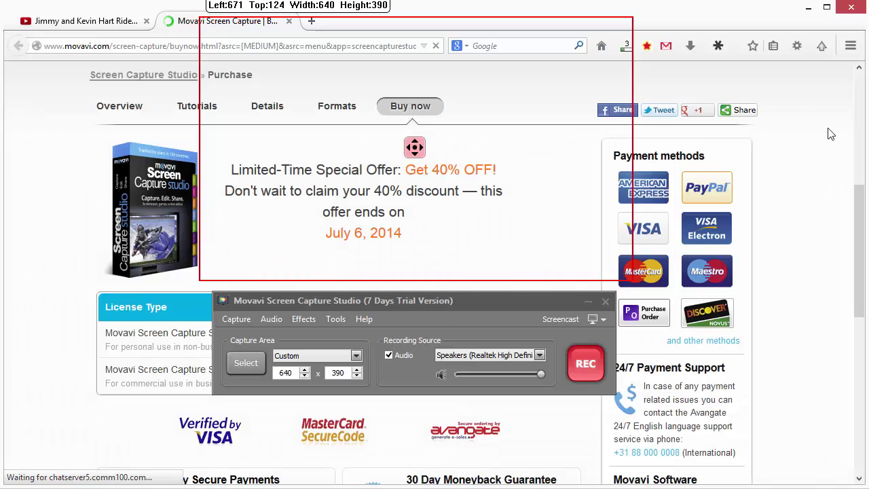
- Minimize the capture panel and Firefox, leaving only the Movavi Screen Capture desktop shortcut
{"action": "left_click", "coordinate": [587, 302]}
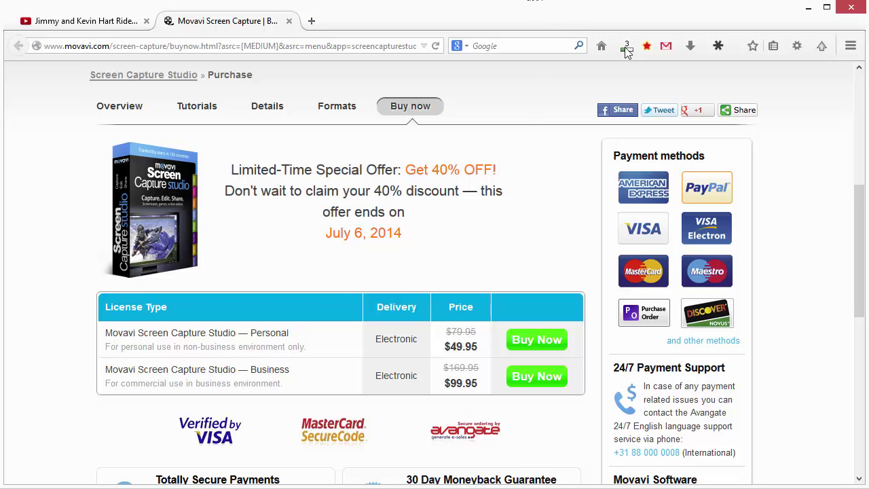
{"action": "left_click", "coordinate": [808, 8]}
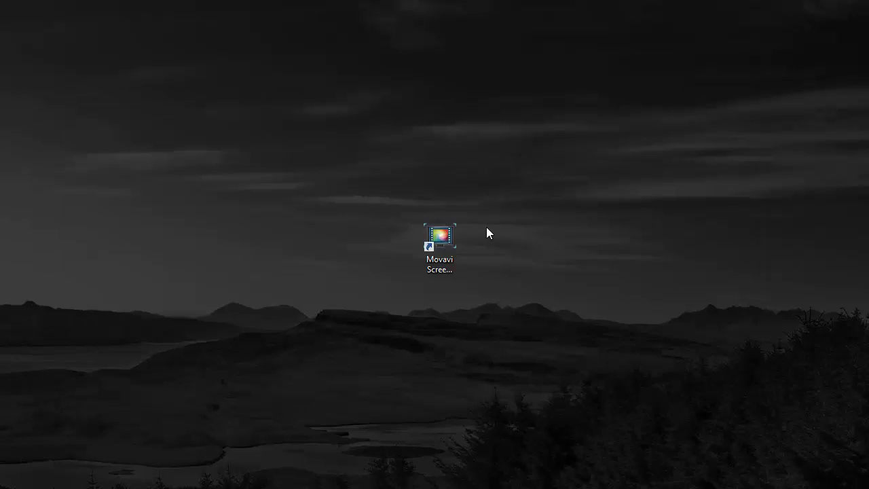